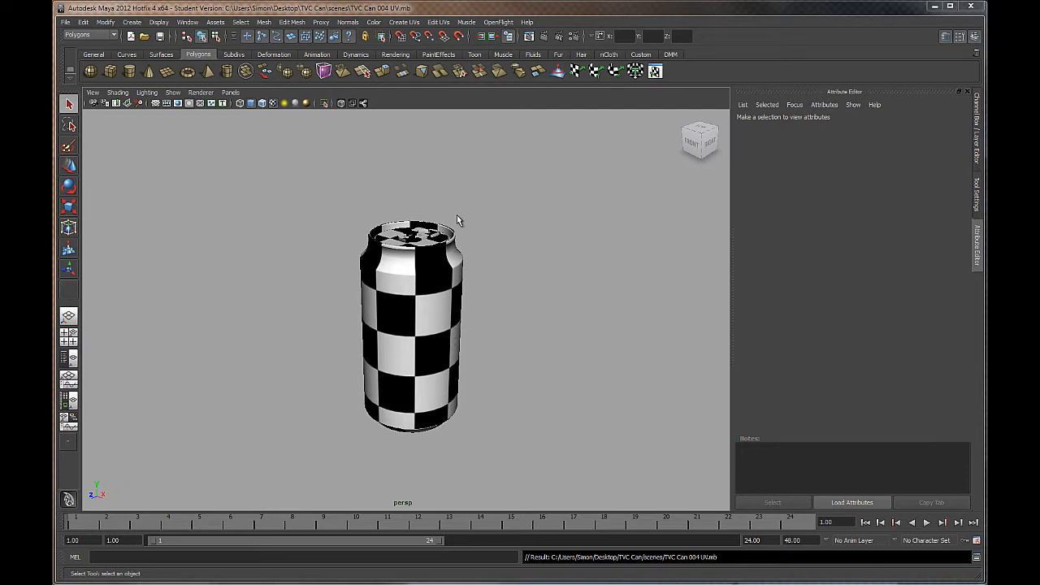
# Assign a new Blinn material to the whole can, including its ring pull.
pyautogui.moveTo(467, 212); pyautogui.dragTo(269, 421)
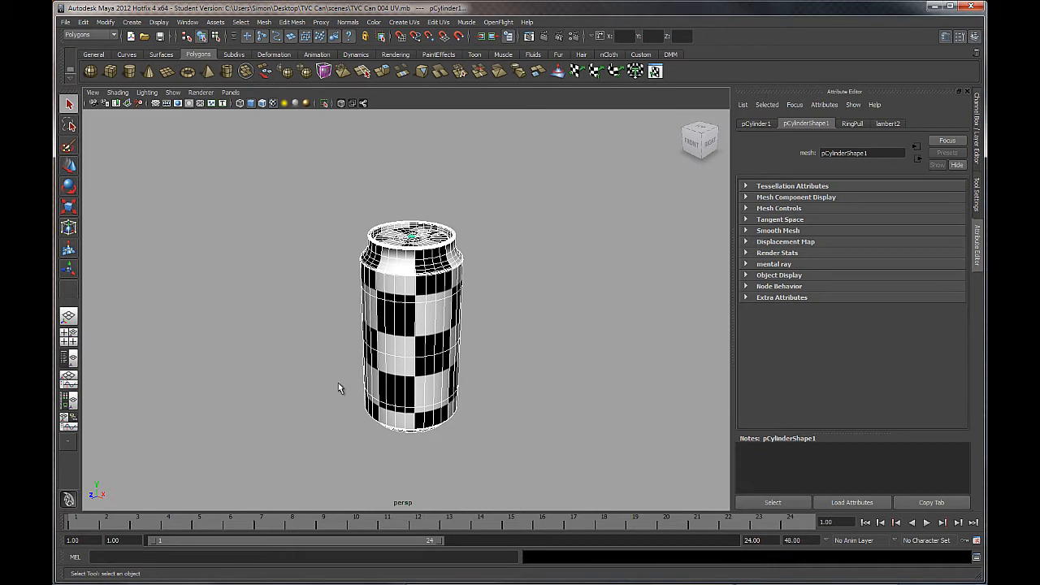
pyautogui.click(569, 298)
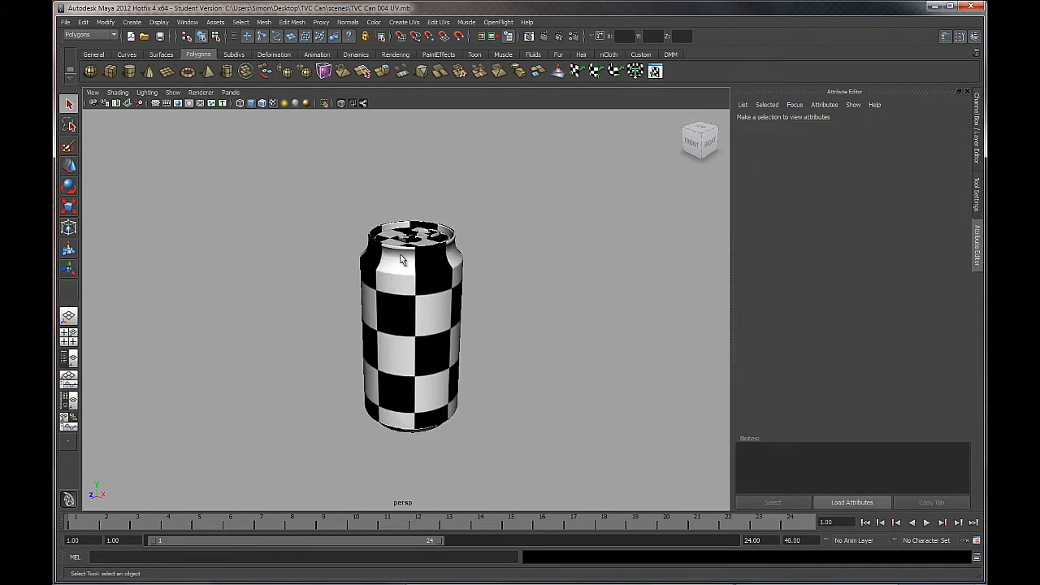
pyautogui.keyDown('alt'); pyautogui.moveTo(420, 249); pyautogui.dragTo(428, 264); pyautogui.keyUp('alt')
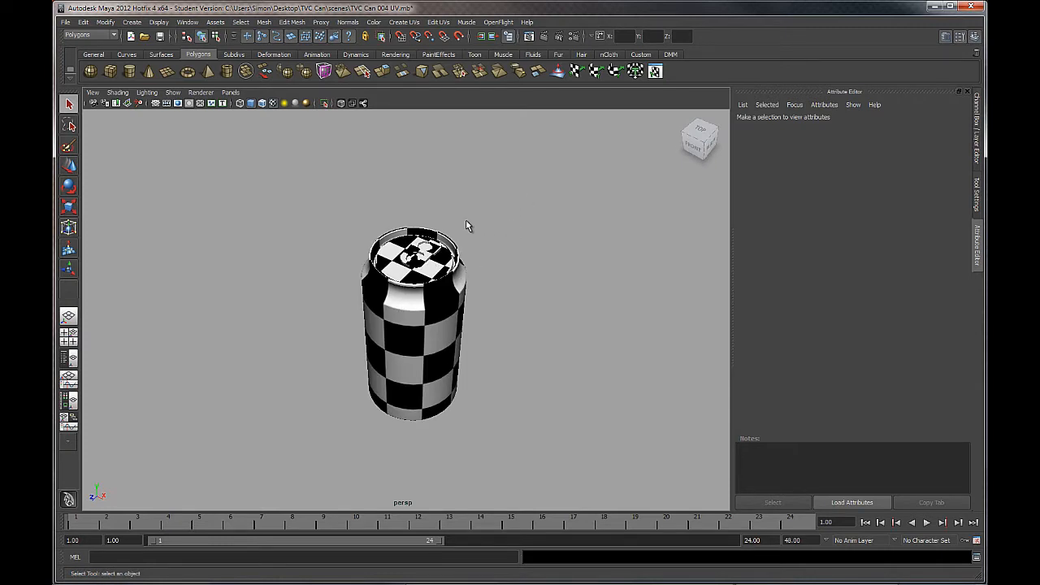
pyautogui.moveTo(503, 198); pyautogui.dragTo(262, 368)
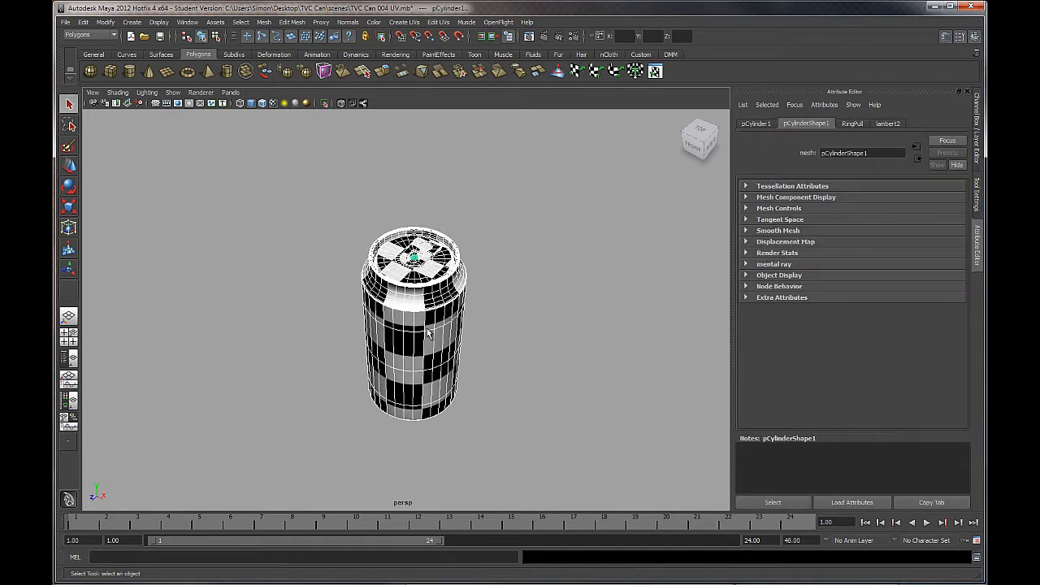
pyautogui.rightClick(406, 269)
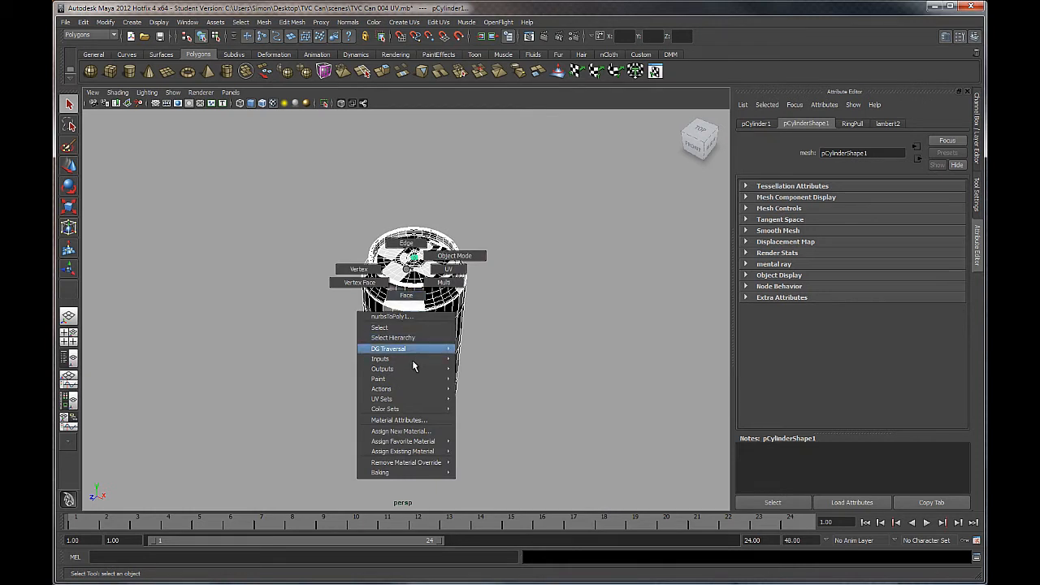
pyautogui.moveTo(410, 443)
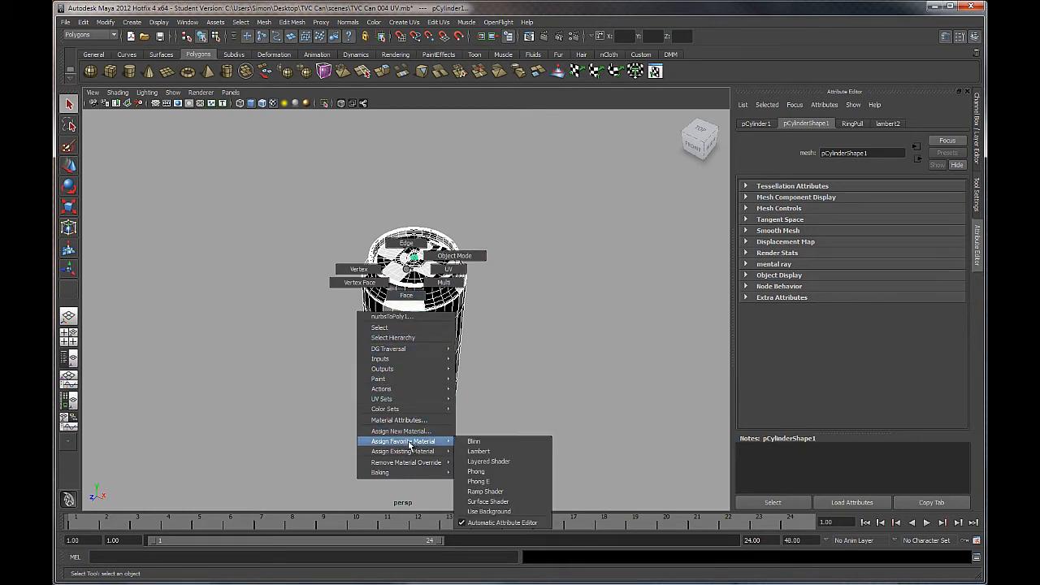
pyautogui.click(472, 443)
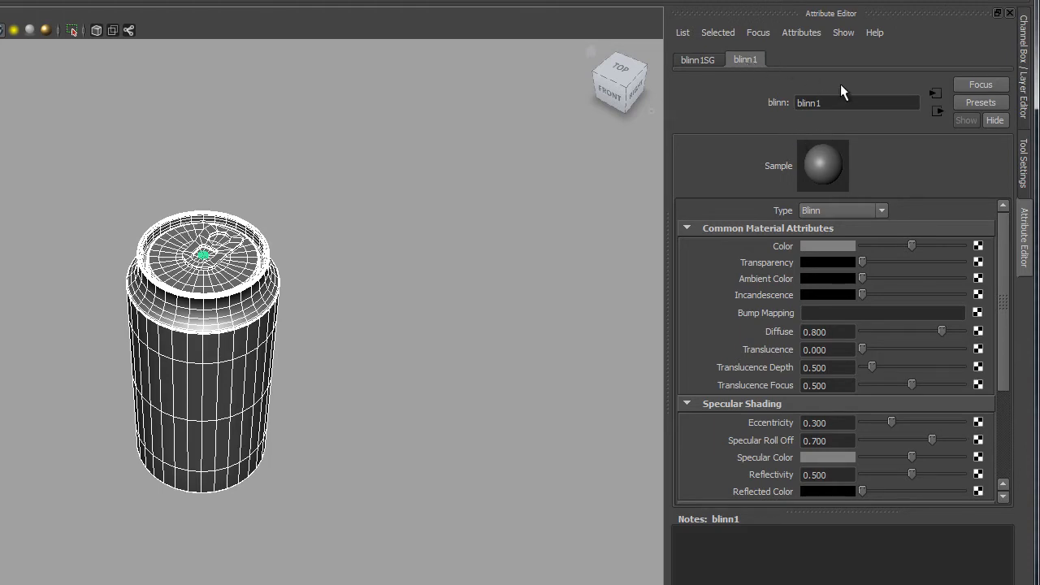
# Rename the new Blinn material as can_SHADER.
pyautogui.doubleClick(836, 105)
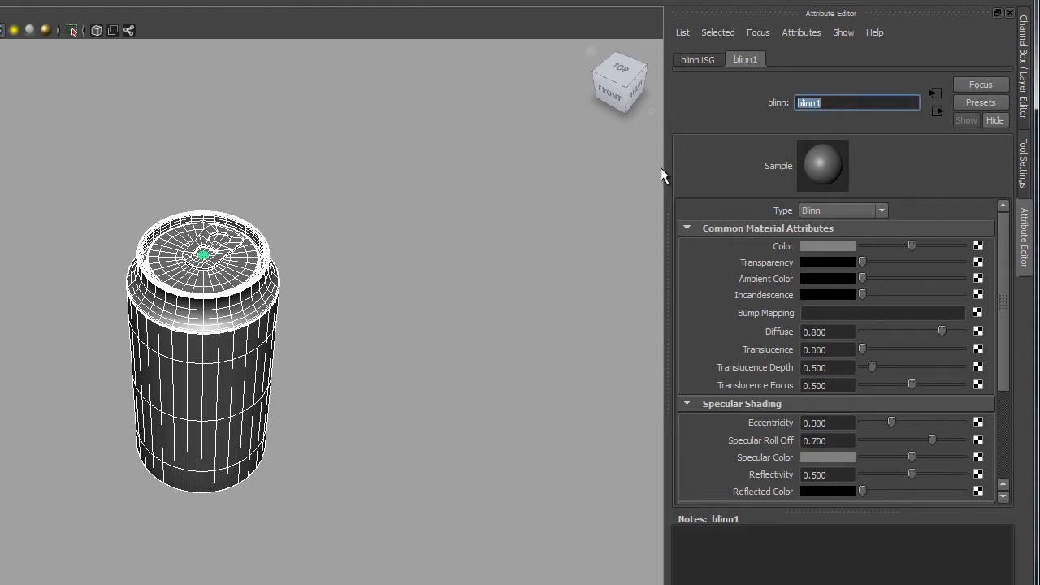
pyautogui.write('can')
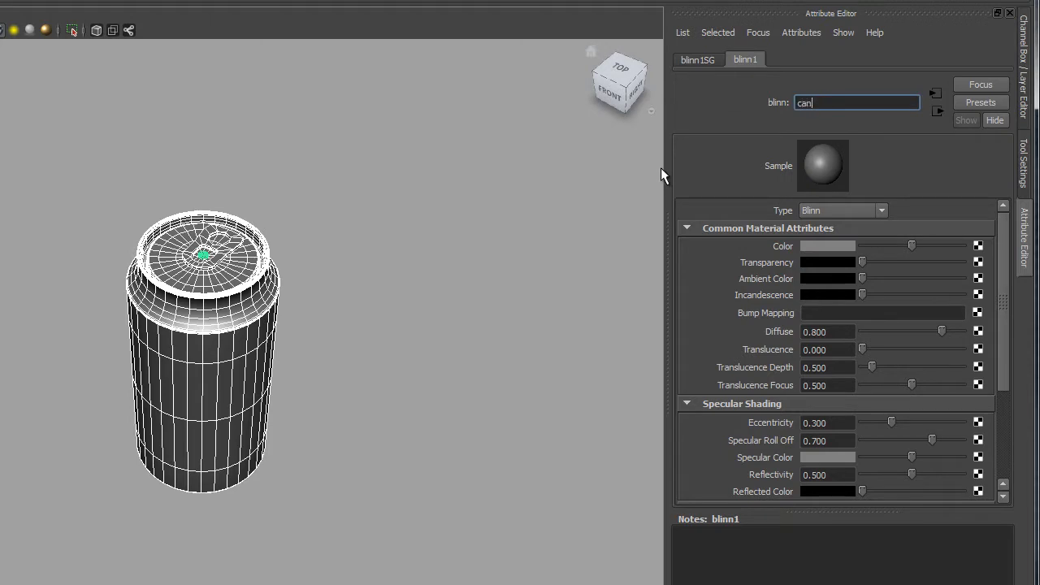
pyautogui.write('_SHADER')
pyautogui.press('Return')
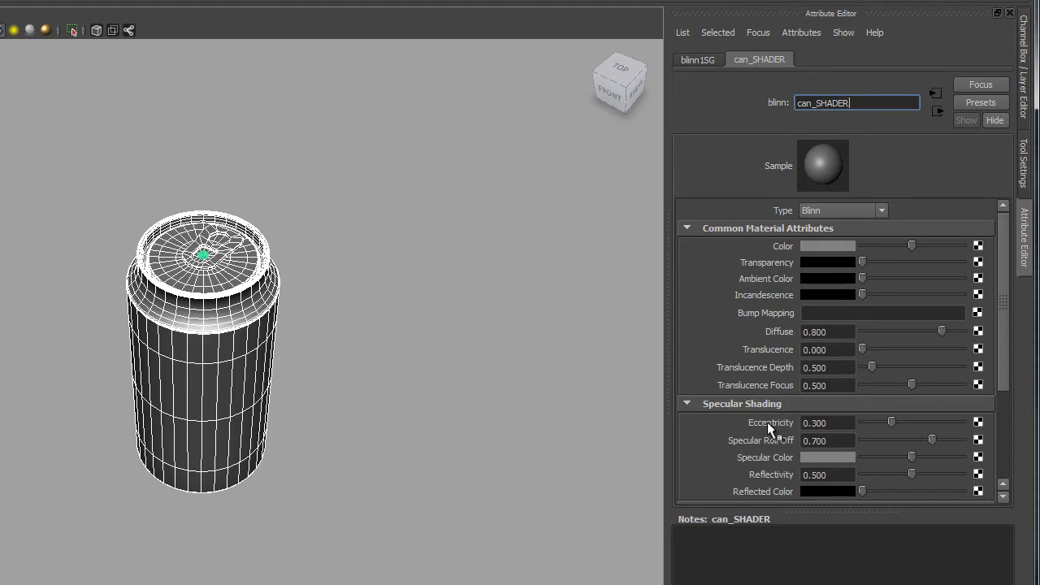
# Set the eccentricity of can_SHADER to 0.100.
pyautogui.click(834, 424)
pyautogui.write('0.100')
pyautogui.press('Return')
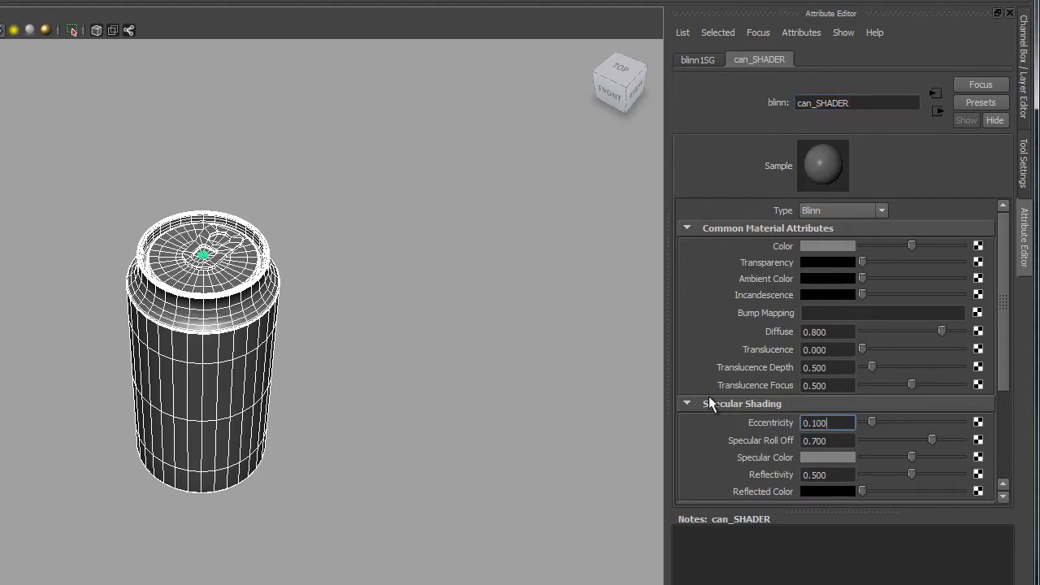
# Set the specular roll off of can_SHADER to 1.000 and raise its specular color to white.
pyautogui.click(827, 440)
pyautogui.write('1')
pyautogui.press('Return')
pyautogui.click(830, 440)
pyautogui.write('2')
pyautogui.press('Return')
pyautogui.moveTo(840, 441); pyautogui.dragTo(787, 444)
pyautogui.write('1')
pyautogui.press('Return')
pyautogui.moveTo(910, 456); pyautogui.dragTo(960, 458)
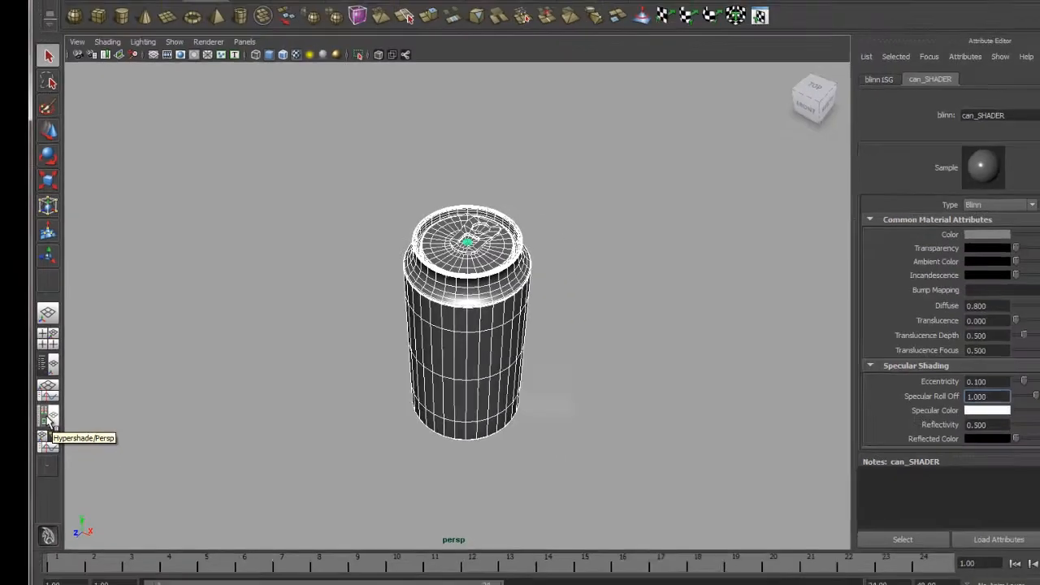
# Switch to the Hypershade/Persp layout, widen the Hypershade and enlarge its work area.
pyautogui.click(26, 436)
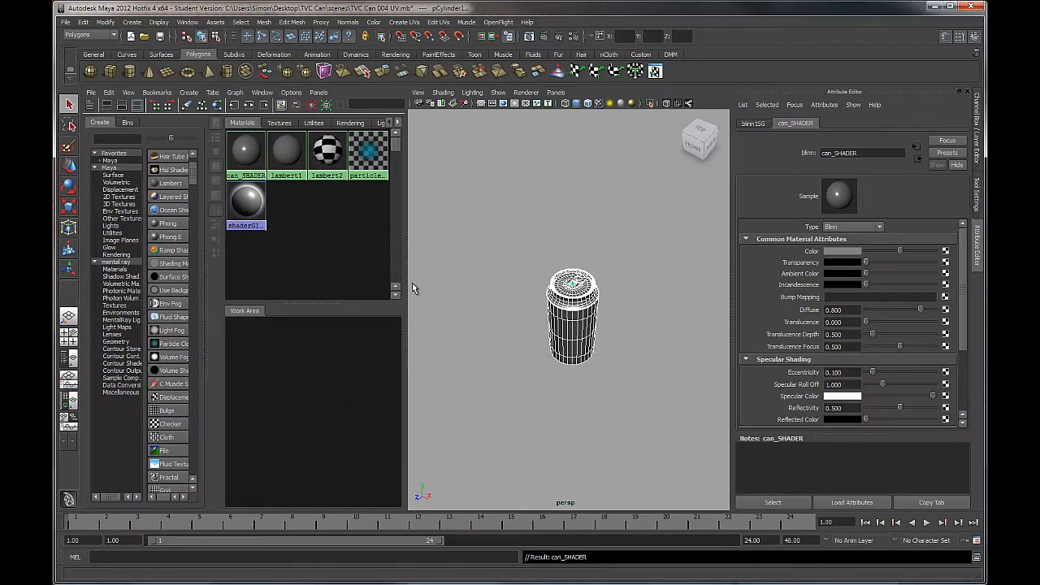
pyautogui.moveTo(408, 284); pyautogui.dragTo(489, 287)
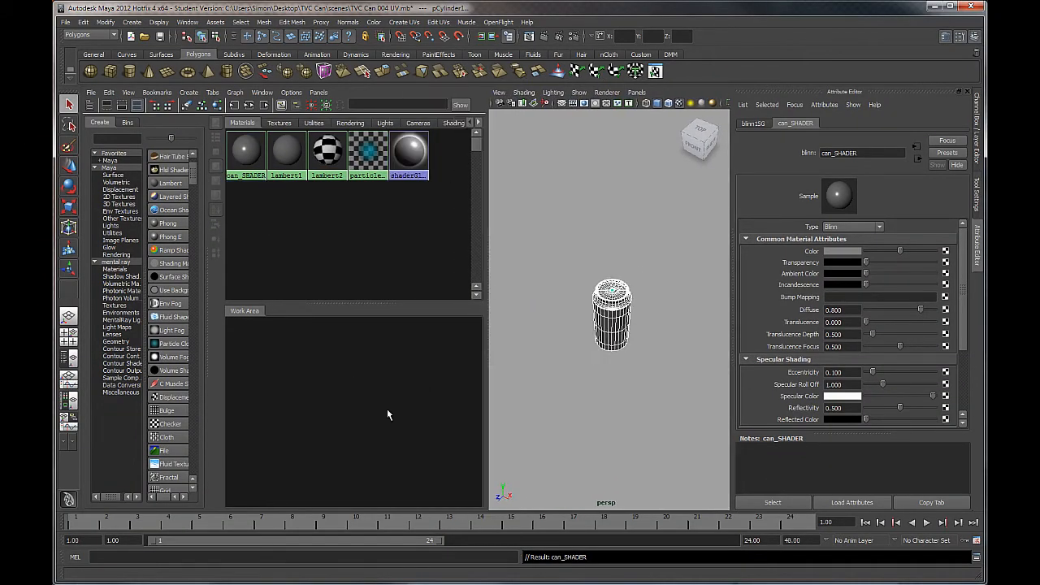
pyautogui.moveTo(333, 304); pyautogui.dragTo(333, 242)
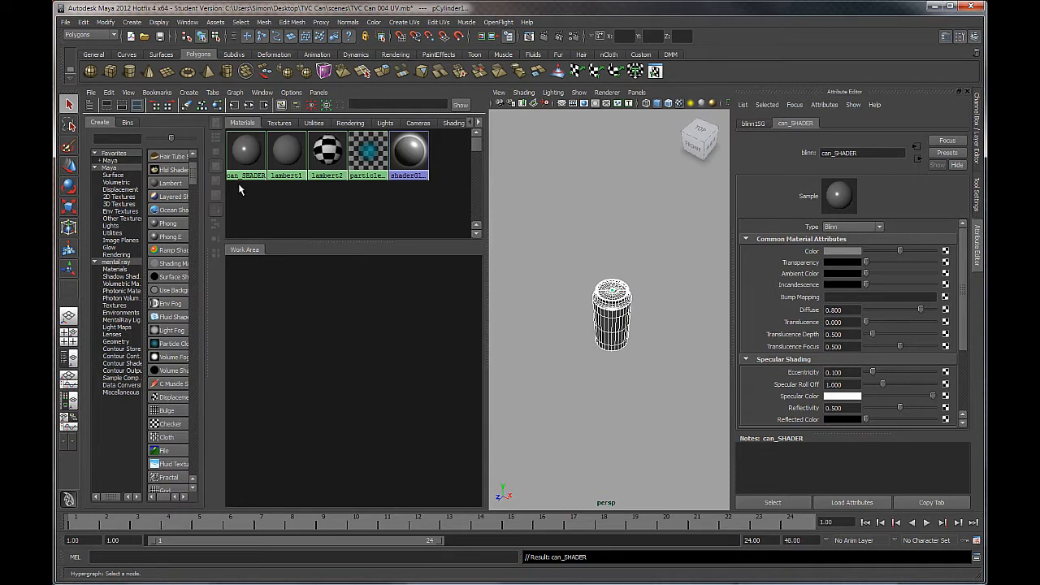
# Graph the input connections of can_SHADER in the Hypershade work area and reposition its node slightly.
pyautogui.click(247, 159)
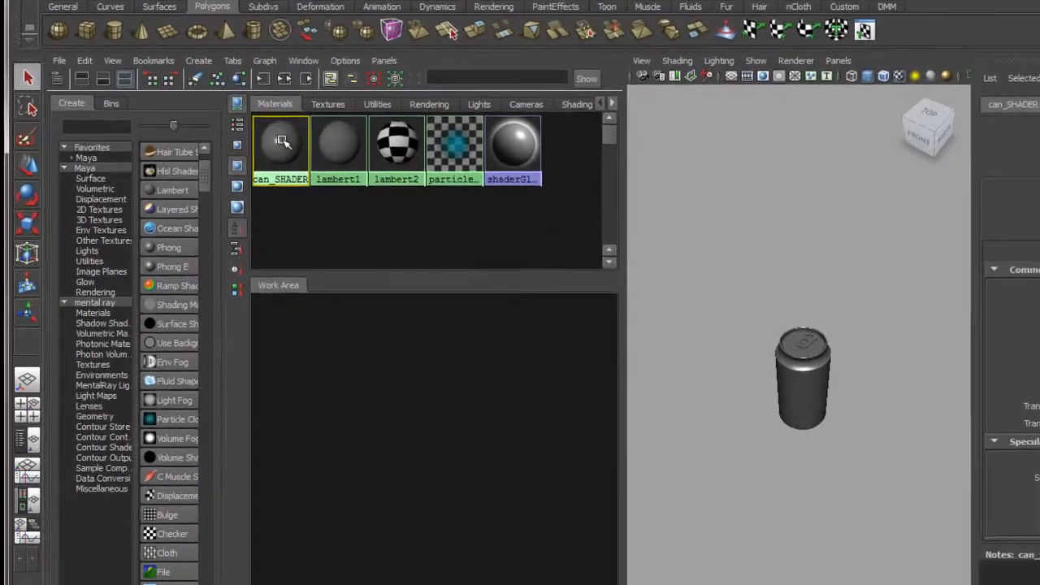
pyautogui.click(268, 59)
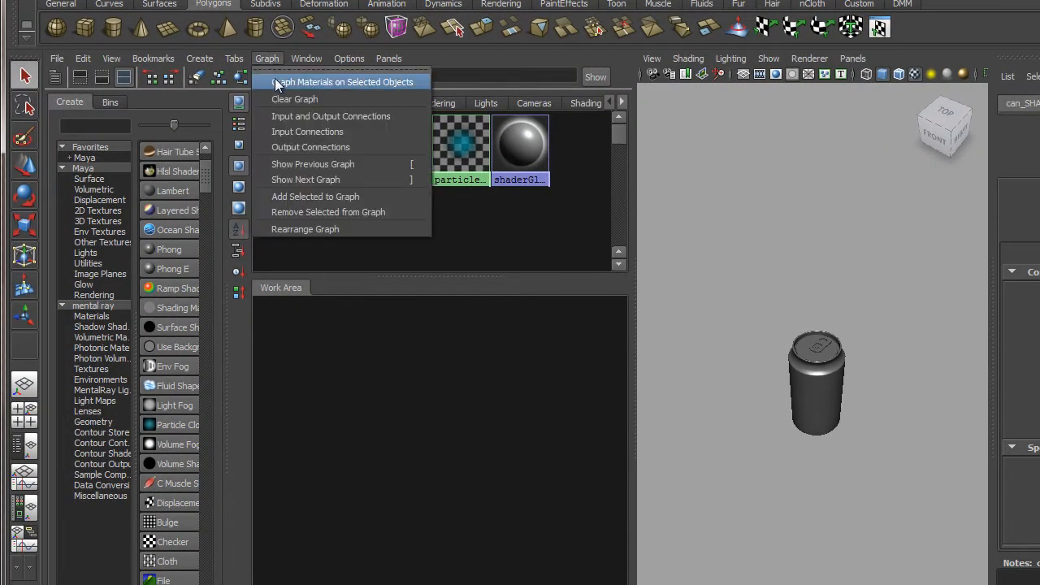
pyautogui.click(286, 133)
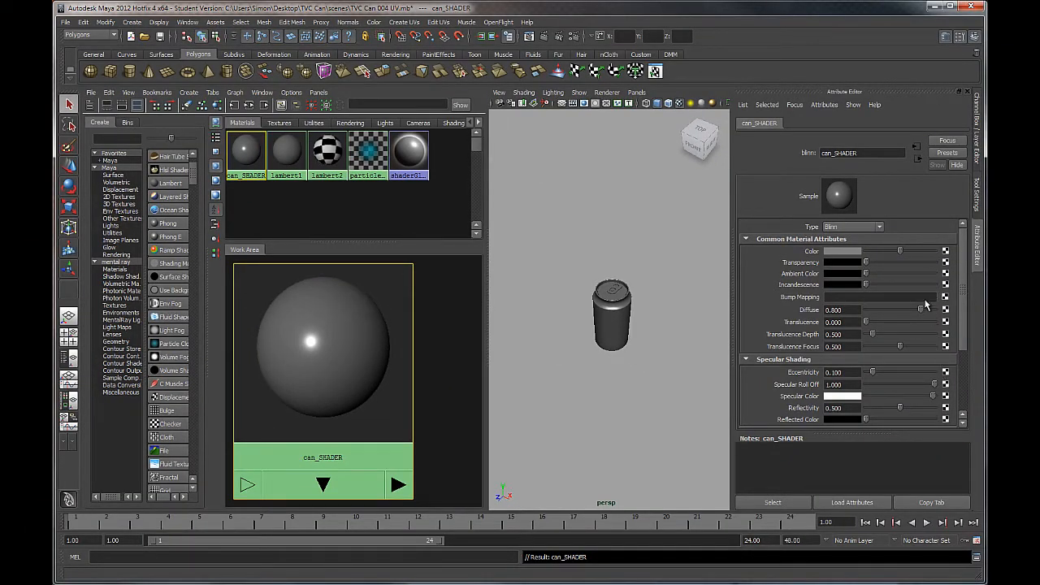
pyautogui.scroll(-6, 344, 344)
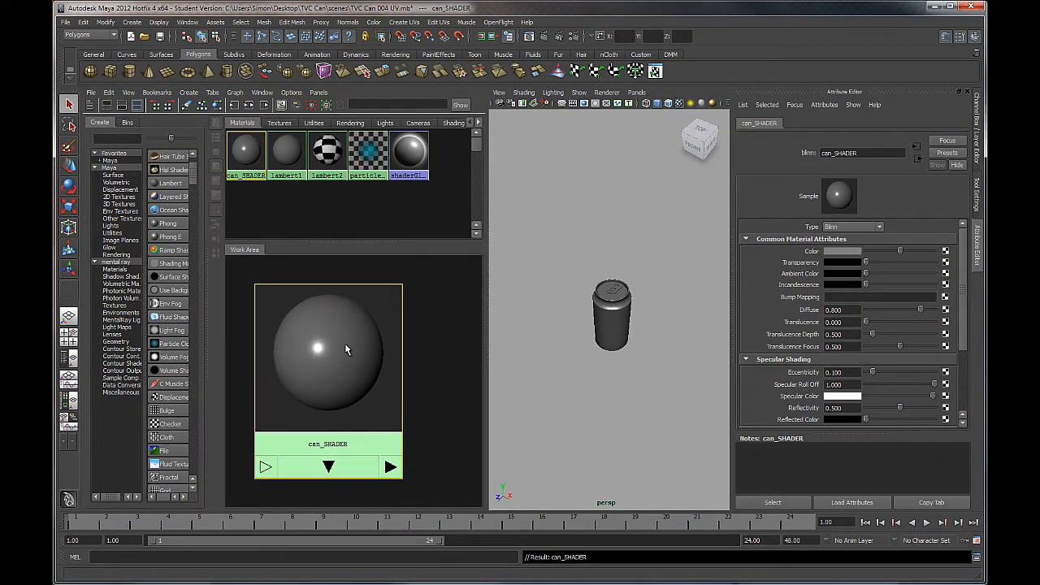
pyautogui.scroll(-4, 342, 355)
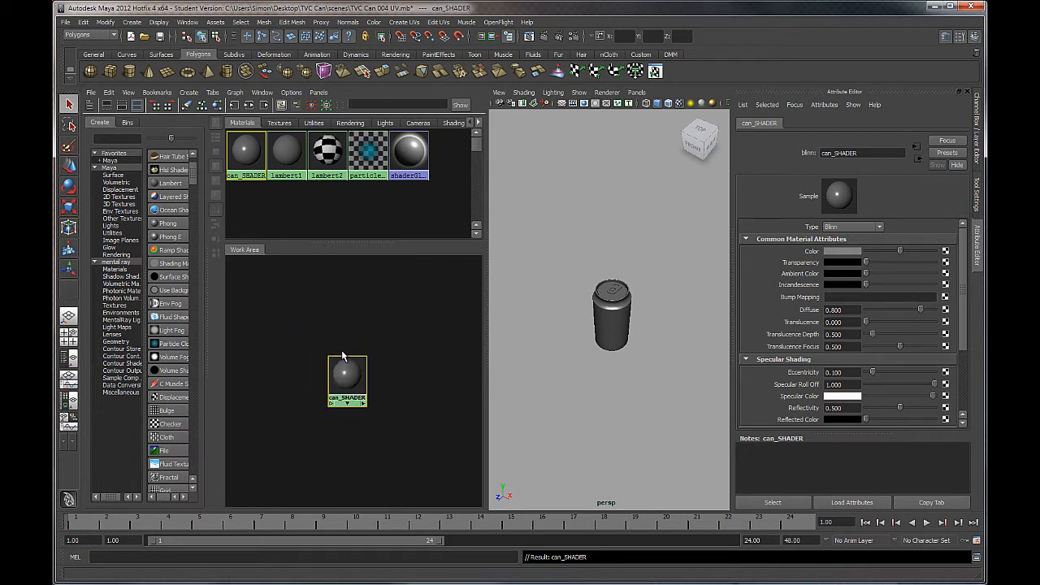
pyautogui.moveTo(348, 375); pyautogui.dragTo(350, 362)
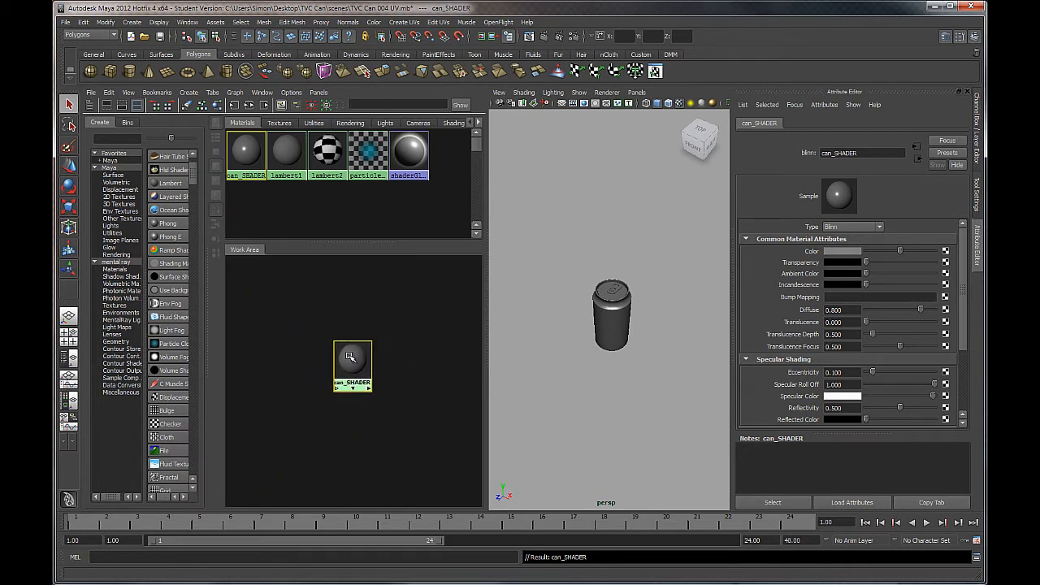
pyautogui.click(369, 311)
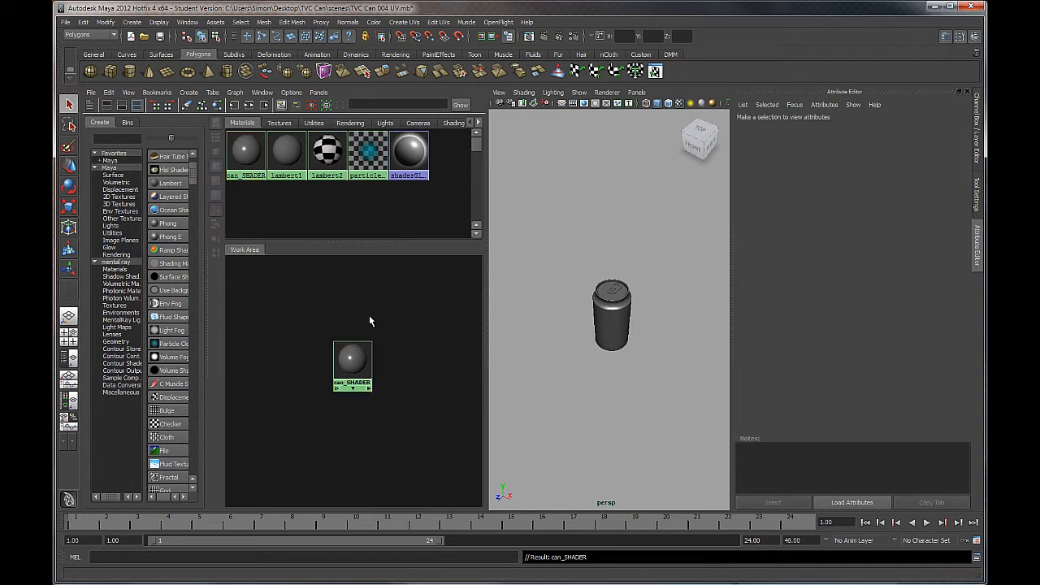
# Select the can_SHADER material again to show its attributes.
pyautogui.click(247, 154)
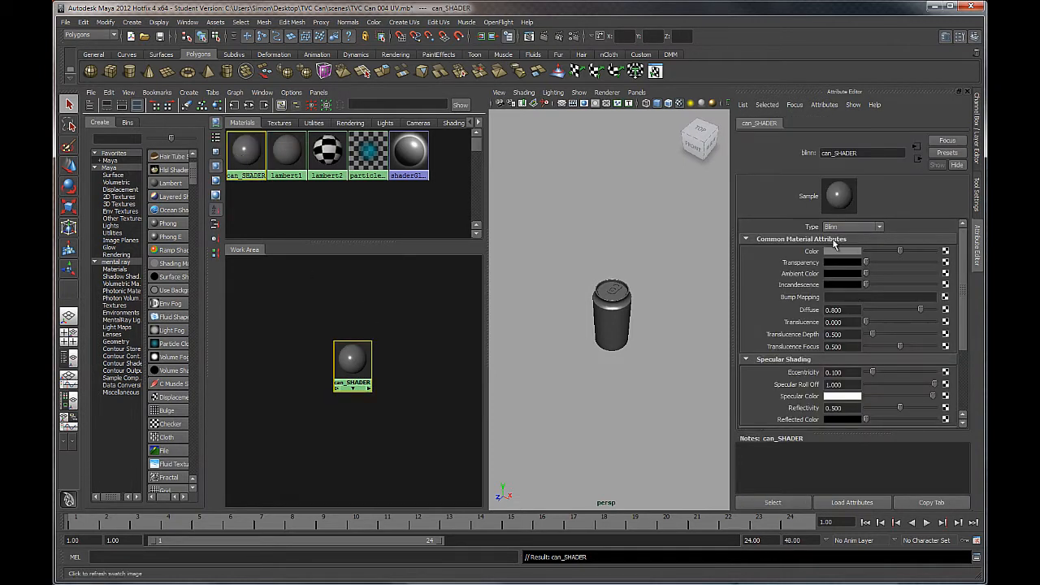
pyautogui.click(411, 332)
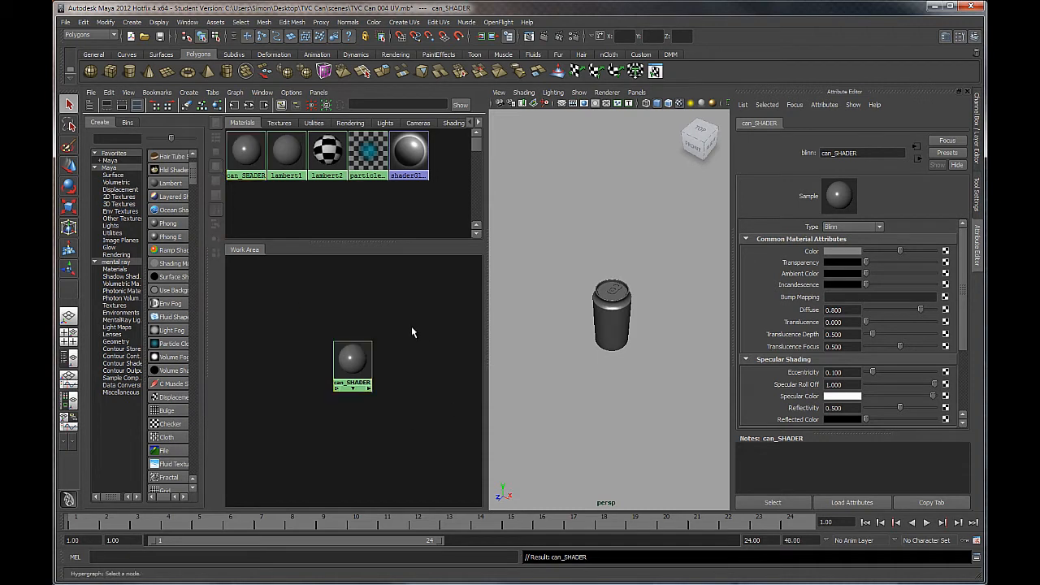
pyautogui.click(246, 151)
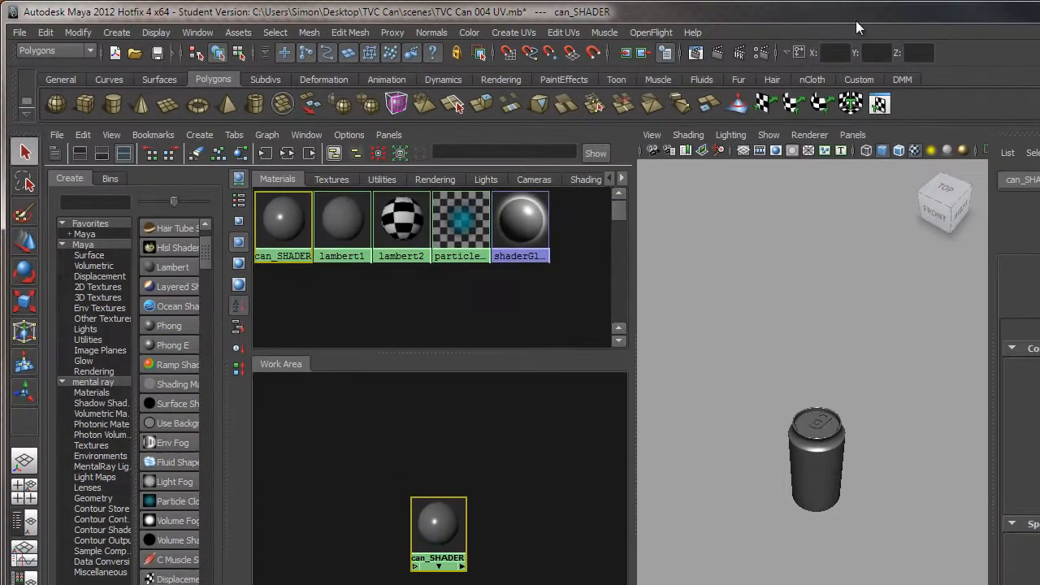
# Set the renderer to mental ray in the Render Settings.
pyautogui.click(760, 55)
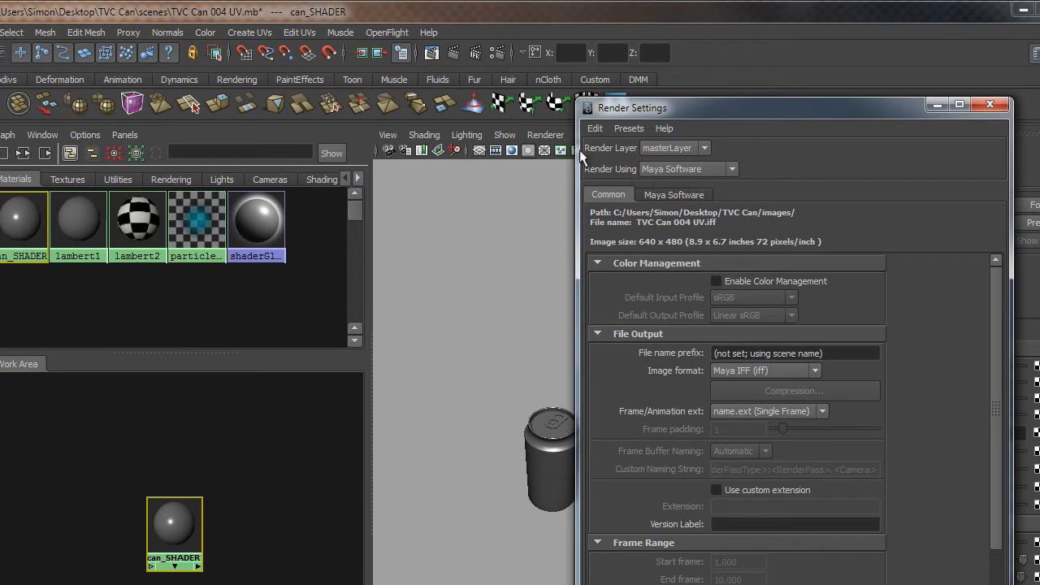
pyautogui.click(646, 170)
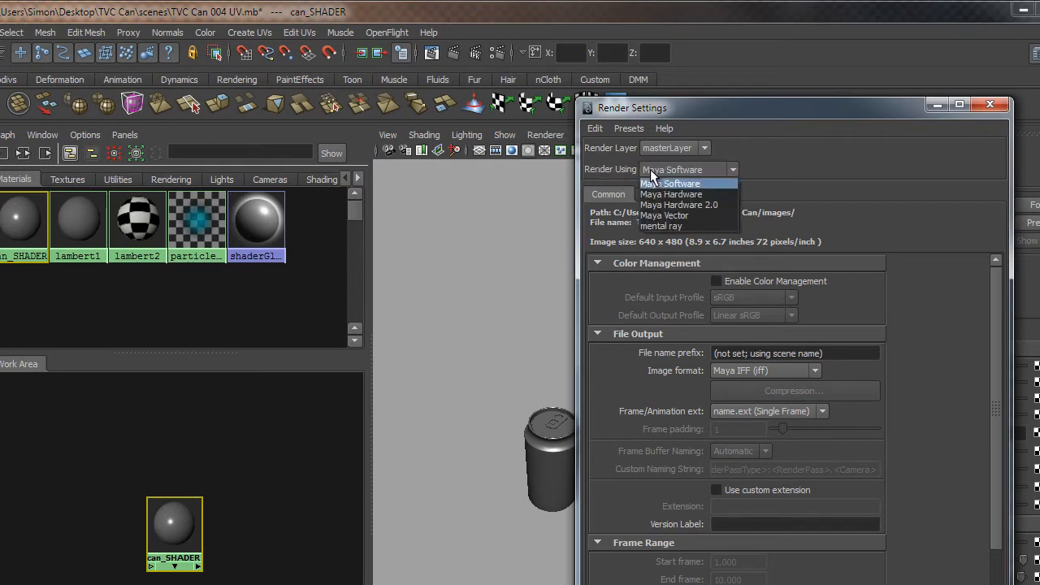
pyautogui.click(678, 225)
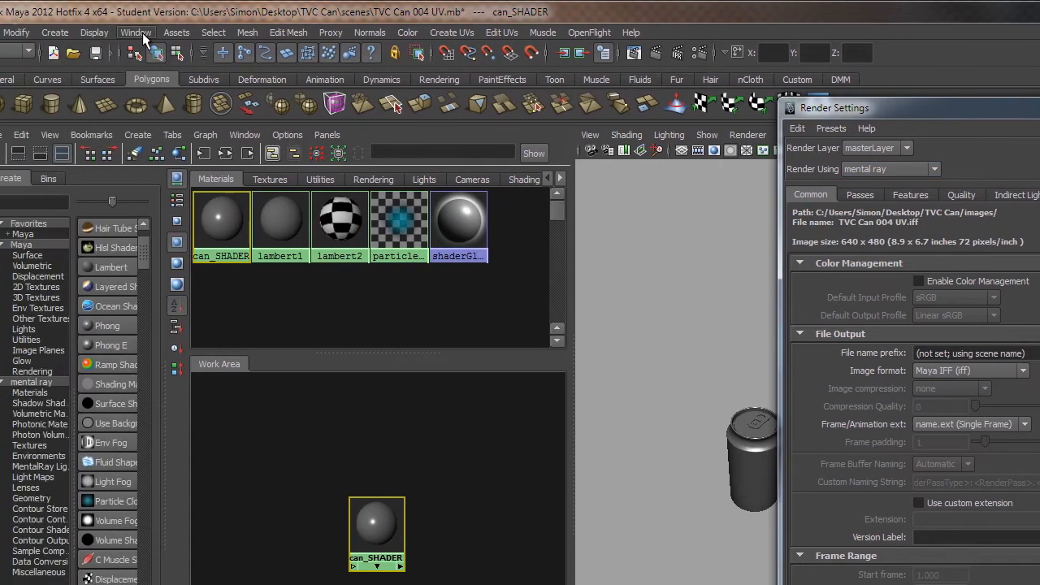
# Check in the Plug-in Manager whether the mental ray plug-in Mayatomr.mll is loaded and set to auto load, and close the manager.
pyautogui.click(197, 32)
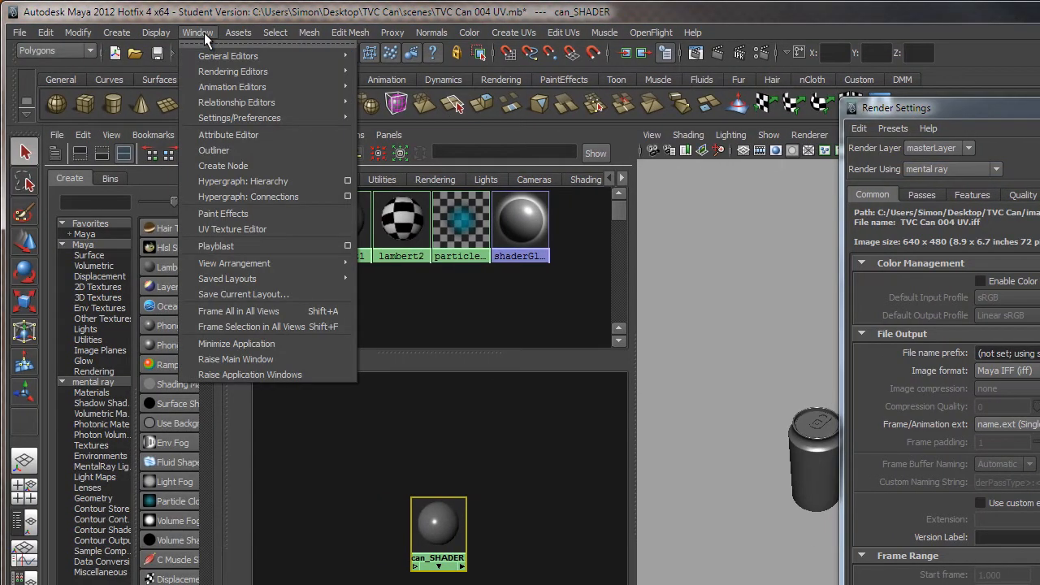
pyautogui.moveTo(261, 119)
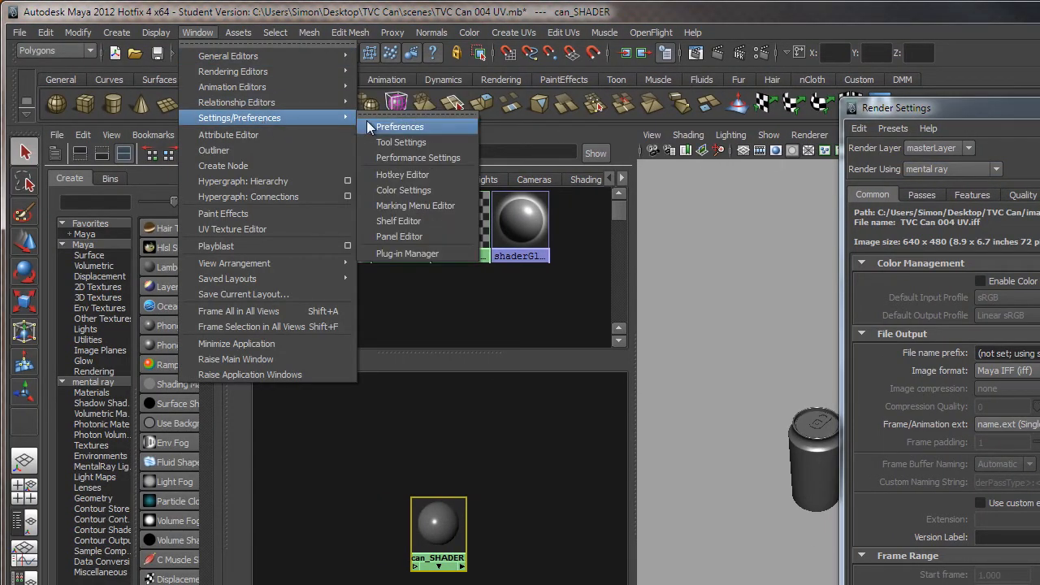
pyautogui.click(393, 253)
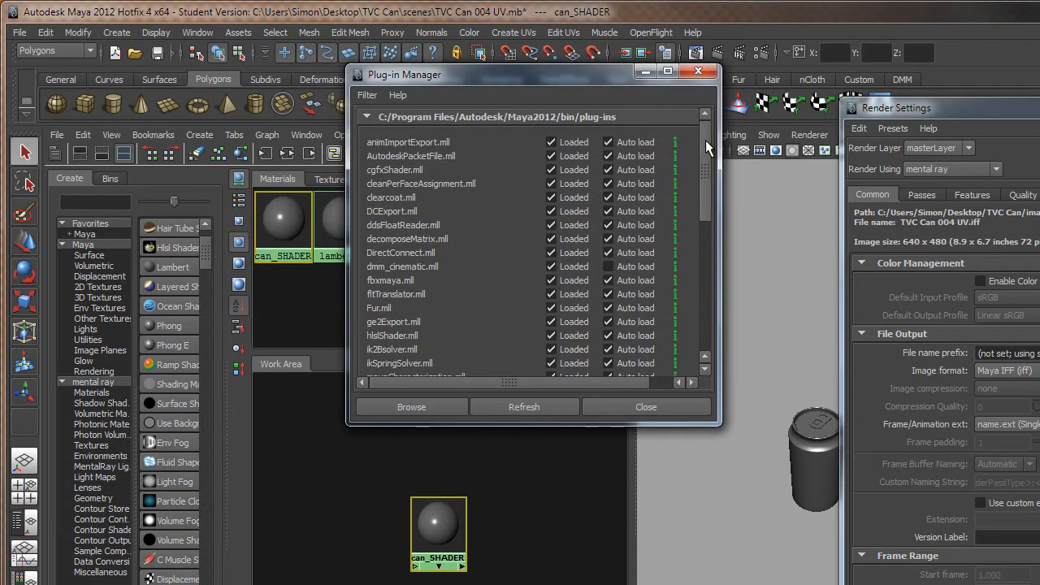
pyautogui.moveTo(705, 140); pyautogui.dragTo(711, 294)
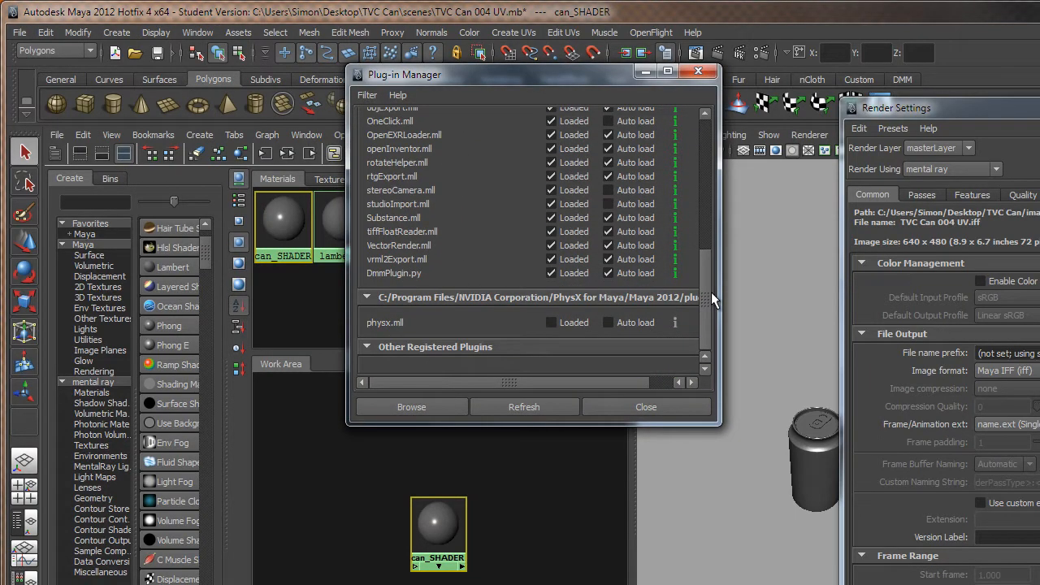
pyautogui.doubleClick(645, 422)
pyautogui.moveTo(703, 406); pyautogui.dragTo(704, 342)
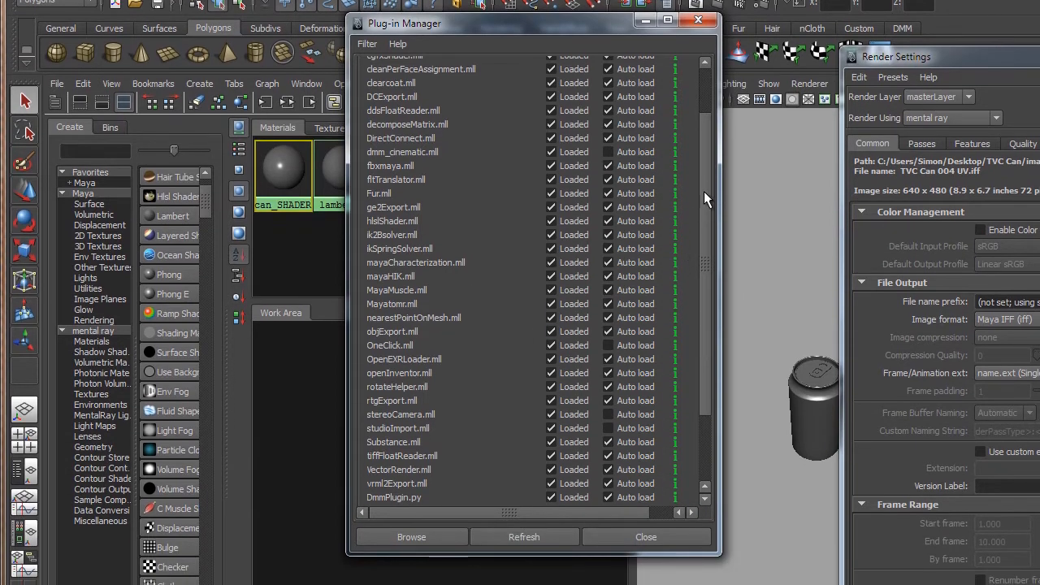
pyautogui.scroll(-3, 704, 187)
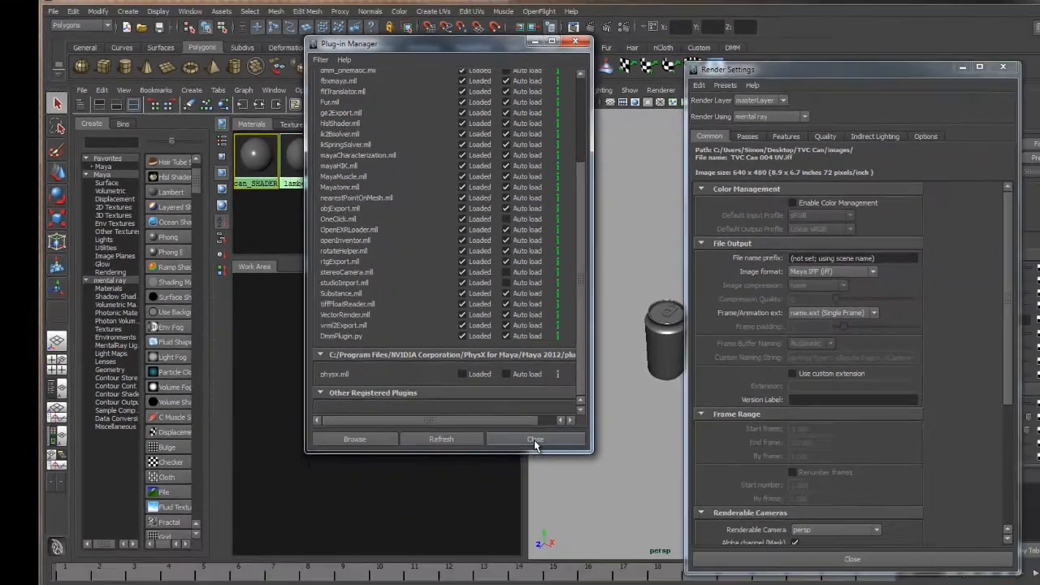
pyautogui.click(610, 507)
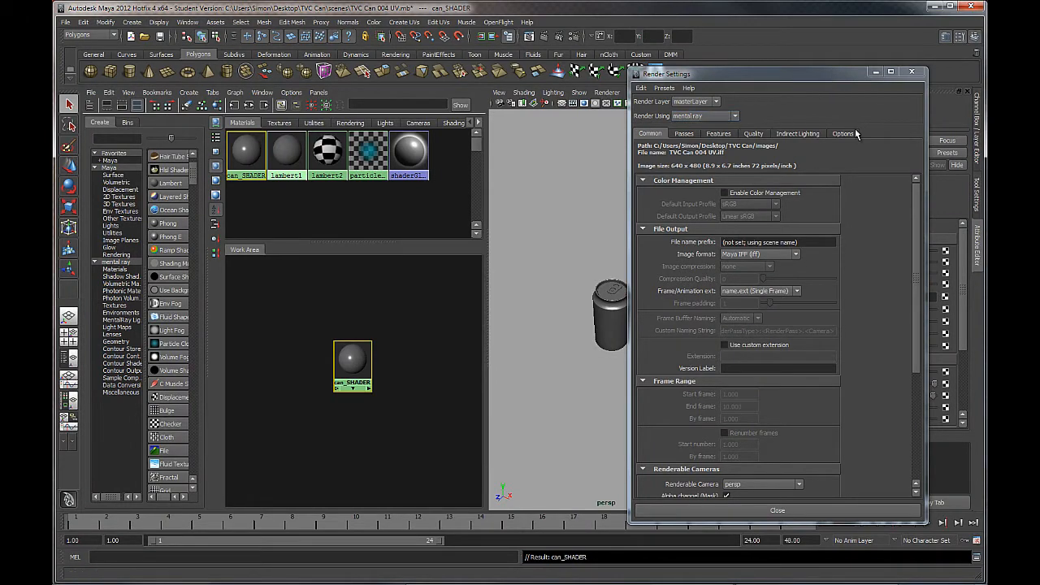
# Close the Render Settings and connect a mental ray mib_amb_occlusion texture to the Color of can_SHADER.
pyautogui.click(773, 511)
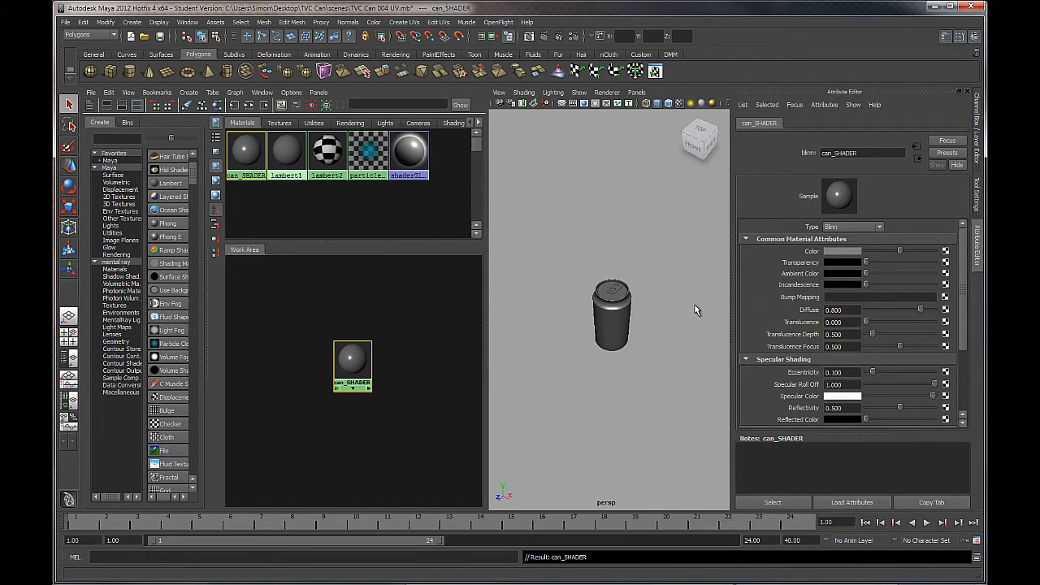
pyautogui.keyDown('alt'); pyautogui.moveTo(632, 252); pyautogui.dragTo(679, 338, button='right'); pyautogui.keyUp('alt')
pyautogui.keyDown('alt'); pyautogui.moveTo(663, 321); pyautogui.dragTo(664, 311); pyautogui.keyUp('alt')
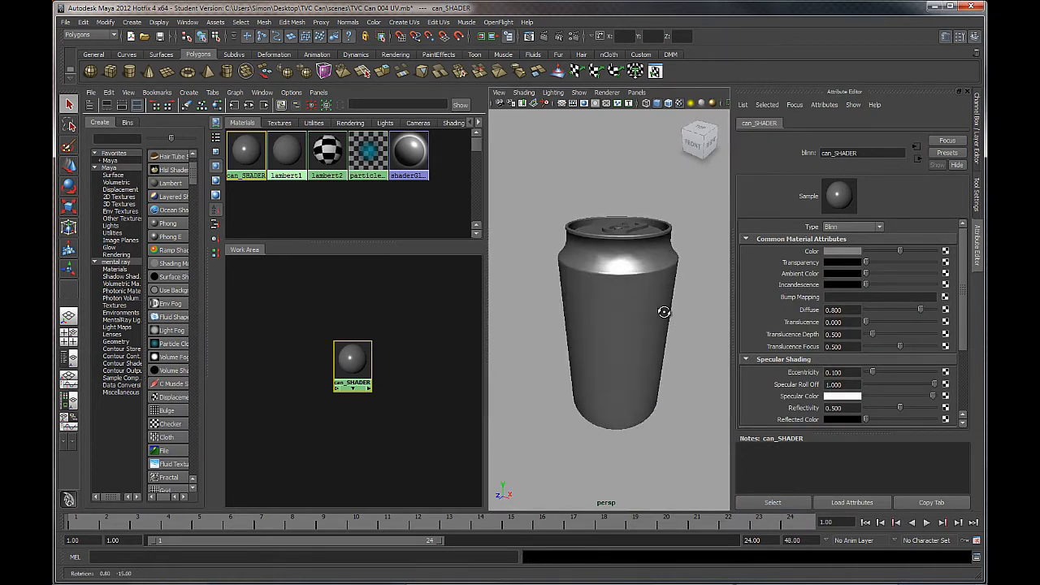
pyautogui.keyDown('alt'); pyautogui.moveTo(664, 311); pyautogui.dragTo(644, 297, button='middle'); pyautogui.keyUp('alt')
pyautogui.keyDown('alt'); pyautogui.moveTo(645, 297); pyautogui.dragTo(647, 301); pyautogui.keyUp('alt')
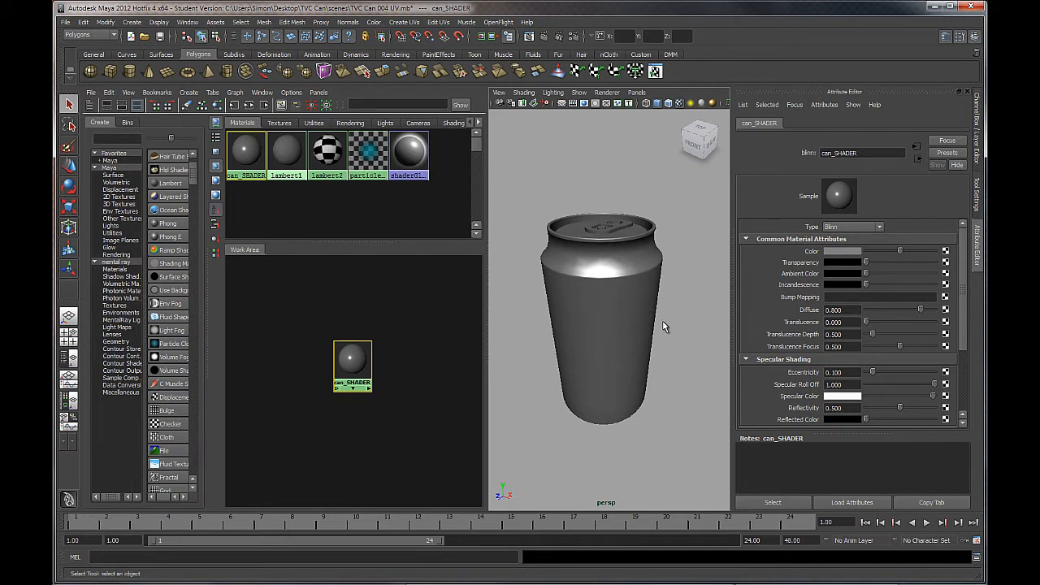
pyautogui.keyDown('alt'); pyautogui.moveTo(578, 277); pyautogui.dragTo(580, 285); pyautogui.keyUp('alt')
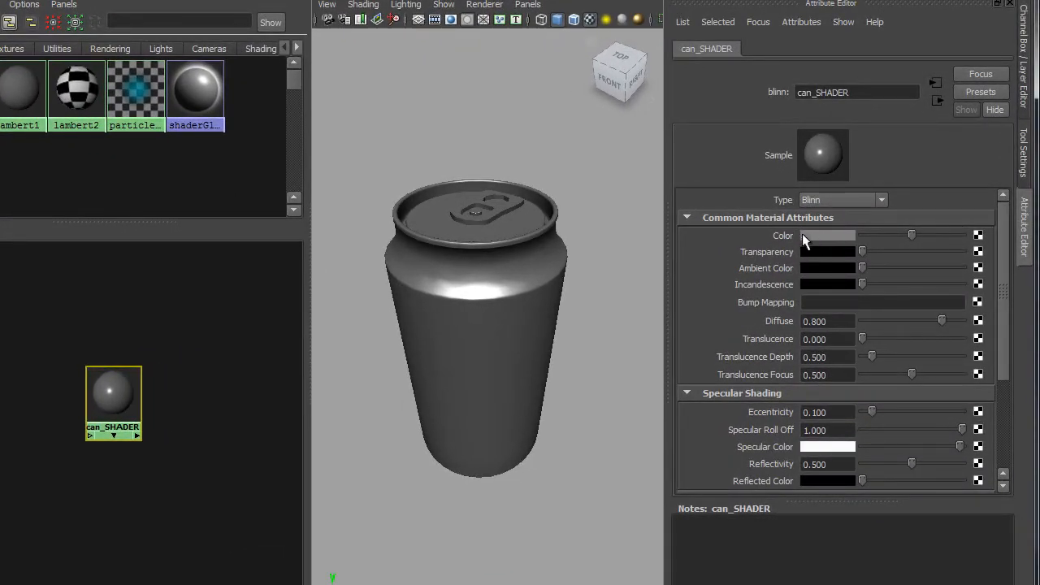
pyautogui.click(978, 236)
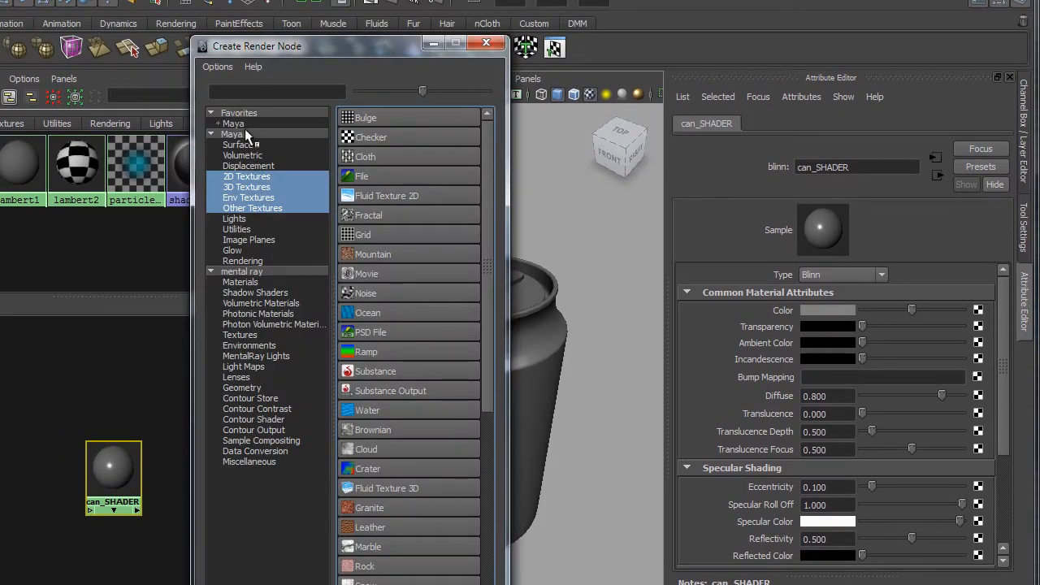
pyautogui.moveTo(252, 48); pyautogui.dragTo(80, 48)
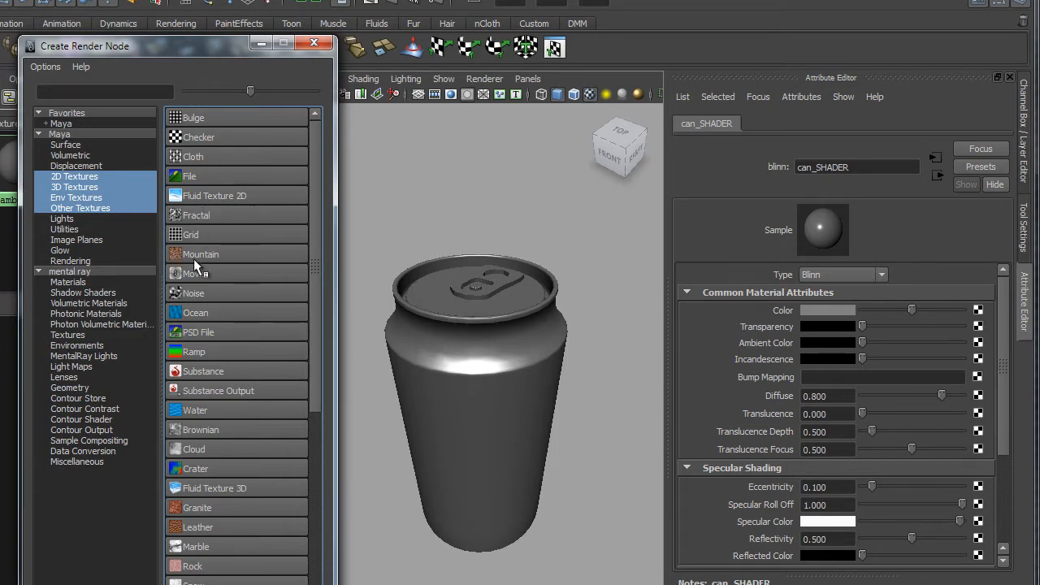
pyautogui.click(68, 335)
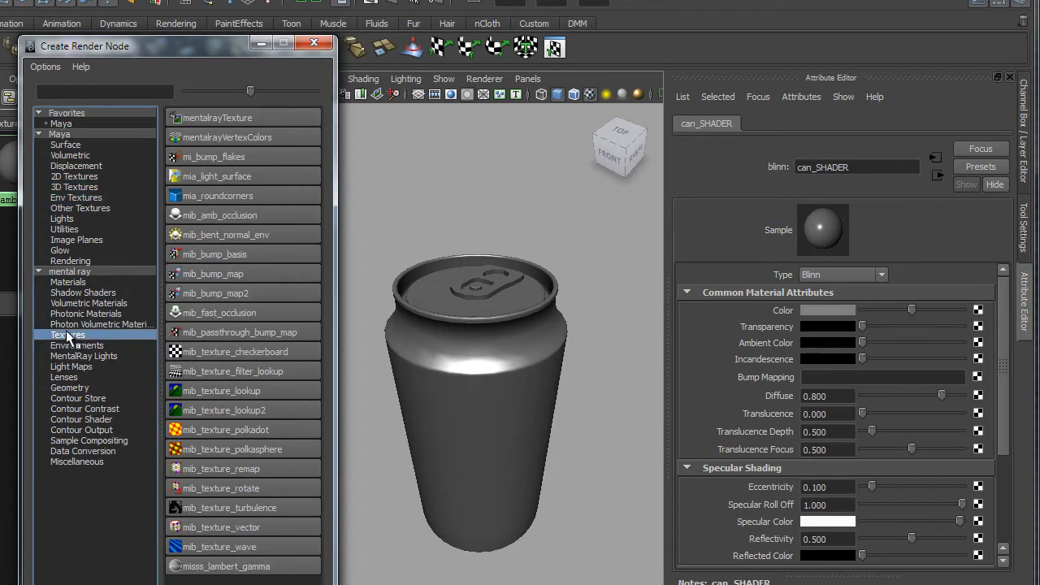
pyautogui.click(244, 215)
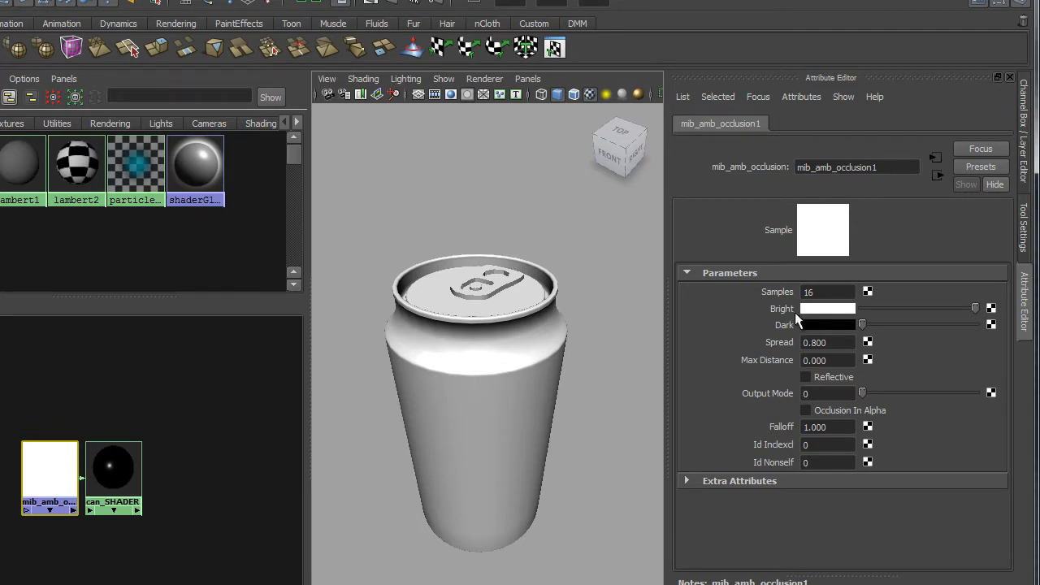
# Connect a File texture to the Bright colour of the occlusion node and load can COLOUR.tga from the project's sourceimages folder.
pyautogui.click(990, 325)
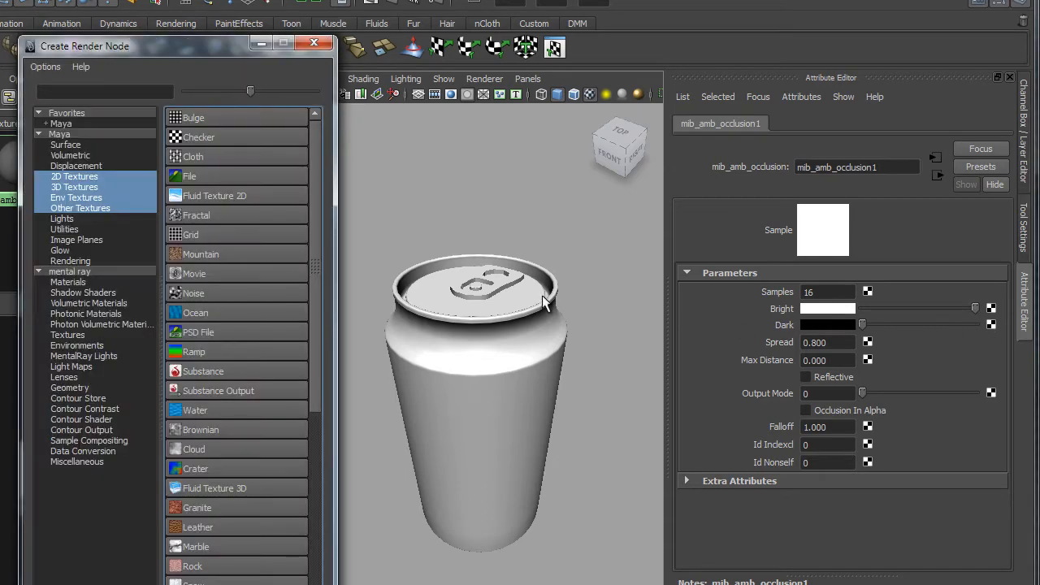
pyautogui.click(191, 177)
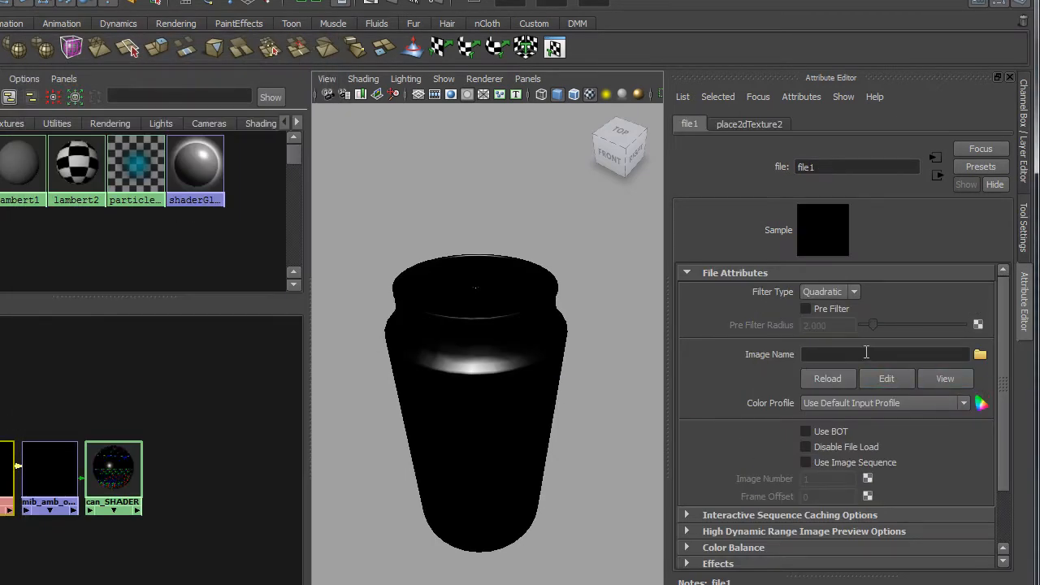
pyautogui.click(979, 354)
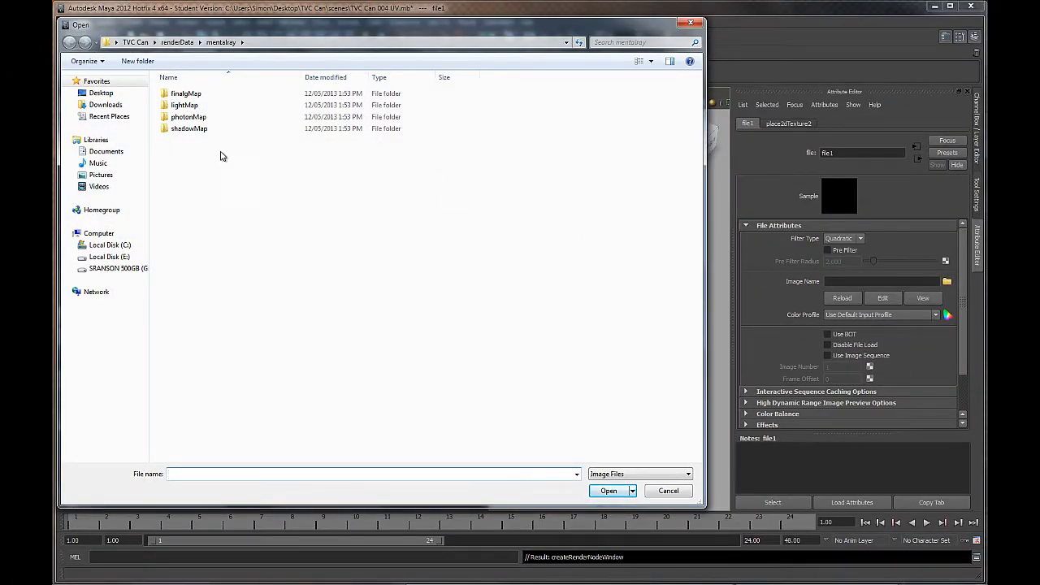
pyautogui.moveTo(239, 29); pyautogui.dragTo(321, 58)
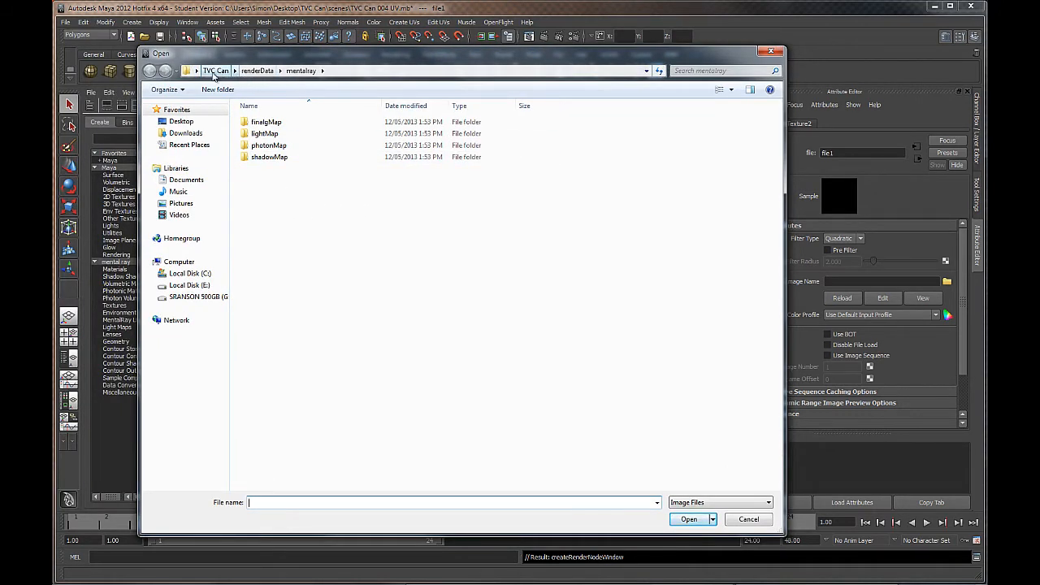
pyautogui.click(216, 73)
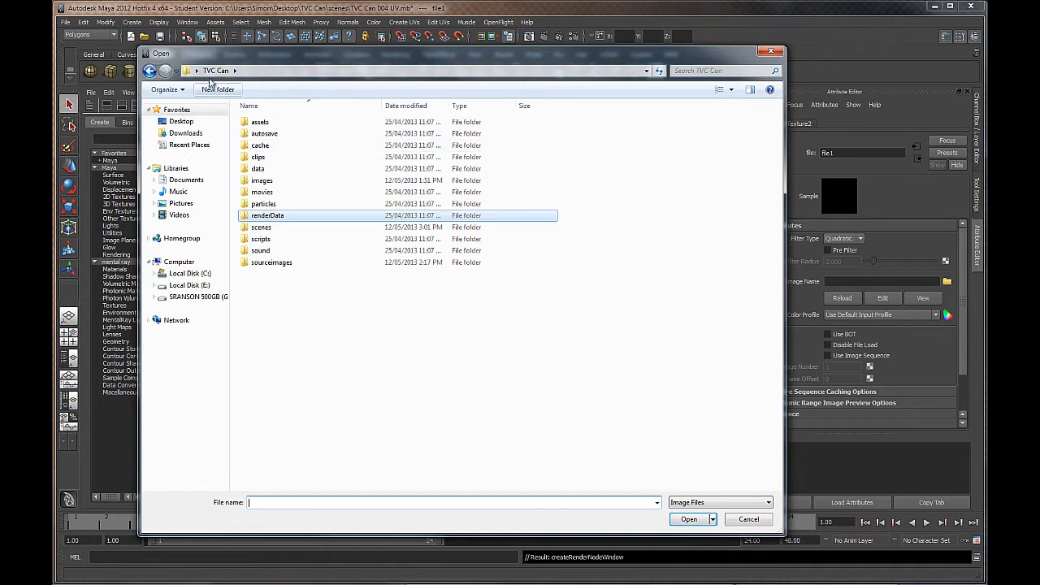
pyautogui.click(273, 264)
pyautogui.doubleClick(274, 264)
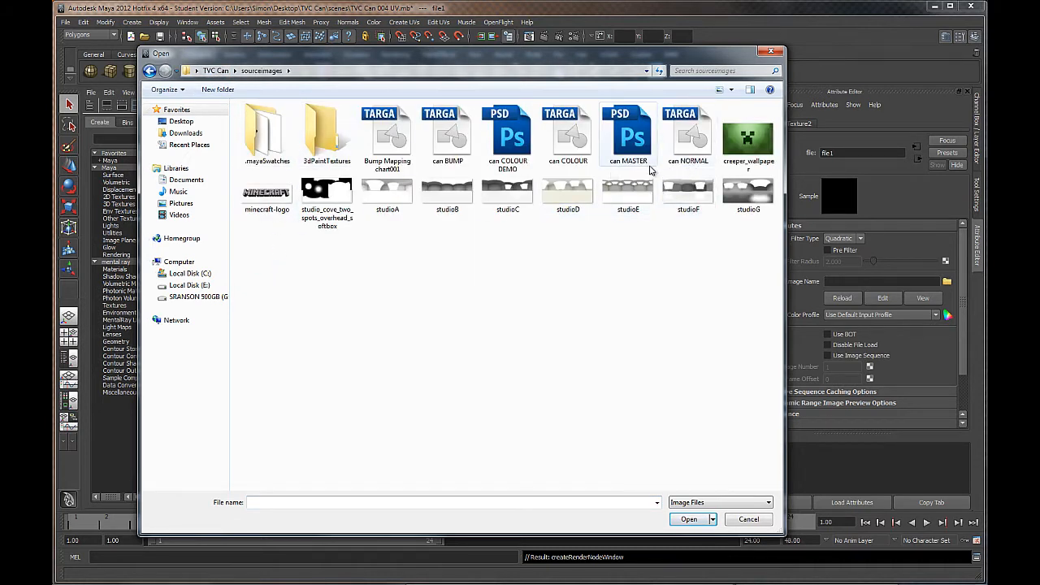
pyautogui.click(562, 145)
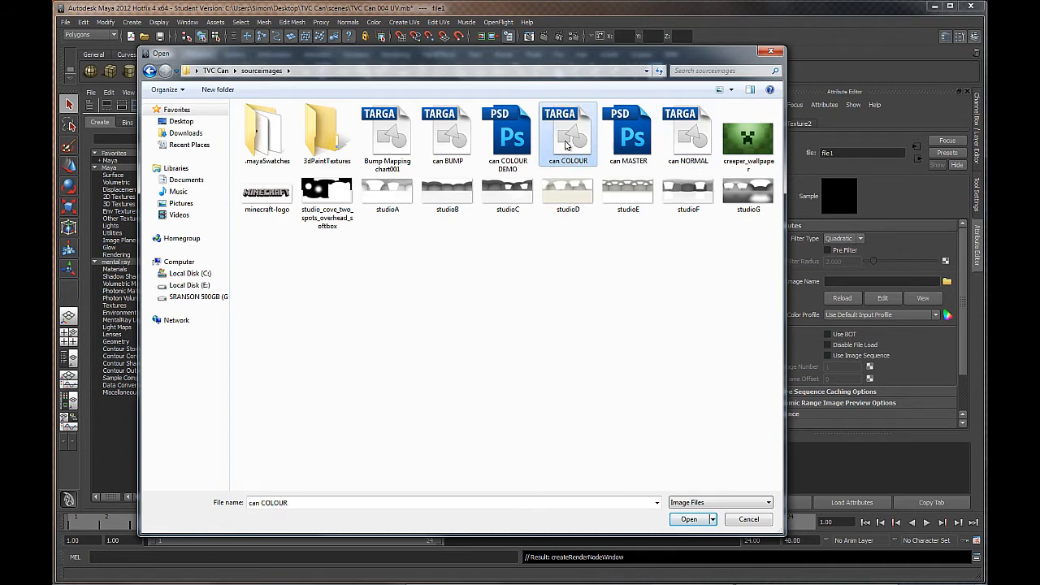
pyautogui.click(689, 519)
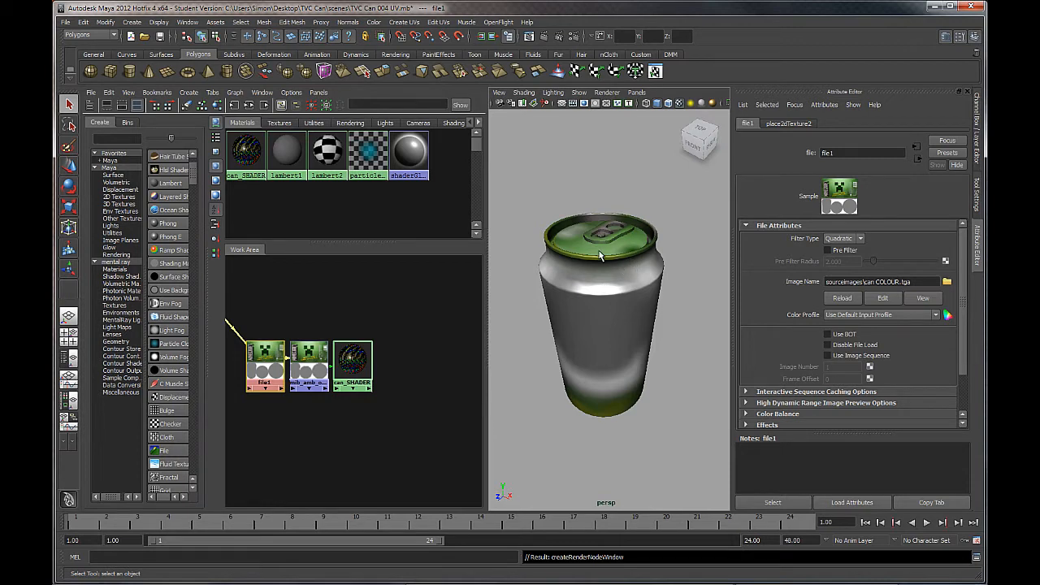
# Test-render the current frame with mental ray to check the can's colour texture, and close the Render View.
pyautogui.click(544, 38)
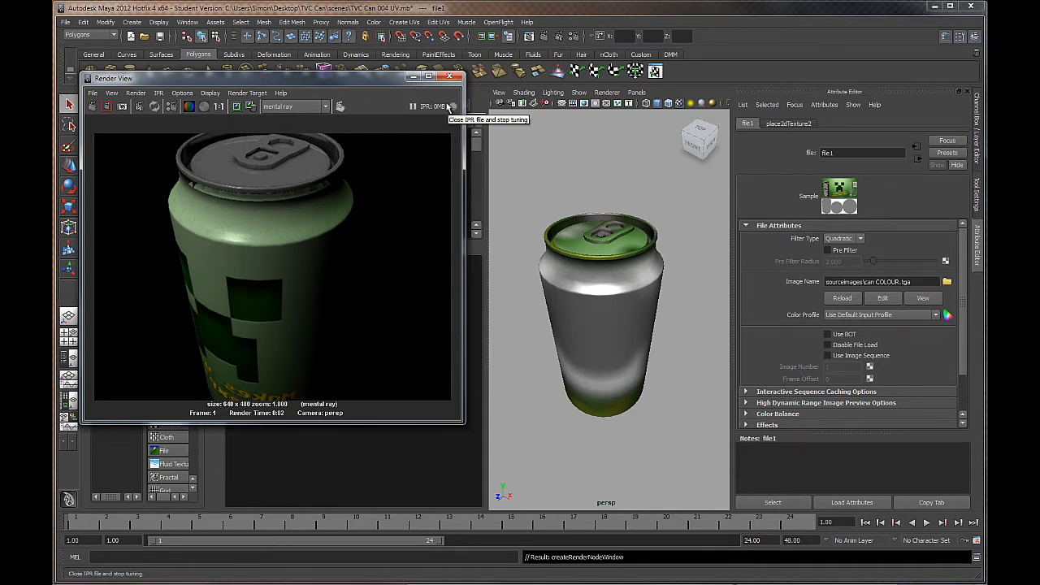
pyautogui.click(452, 76)
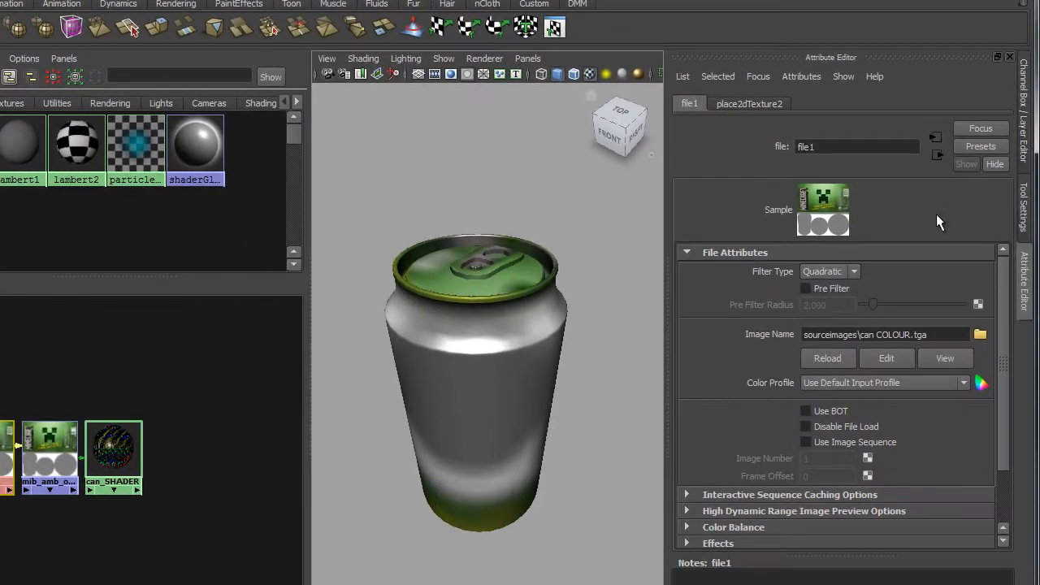
# Return to the mib_amb_occlusion1 node and set its Samples to 64.
pyautogui.click(935, 158)
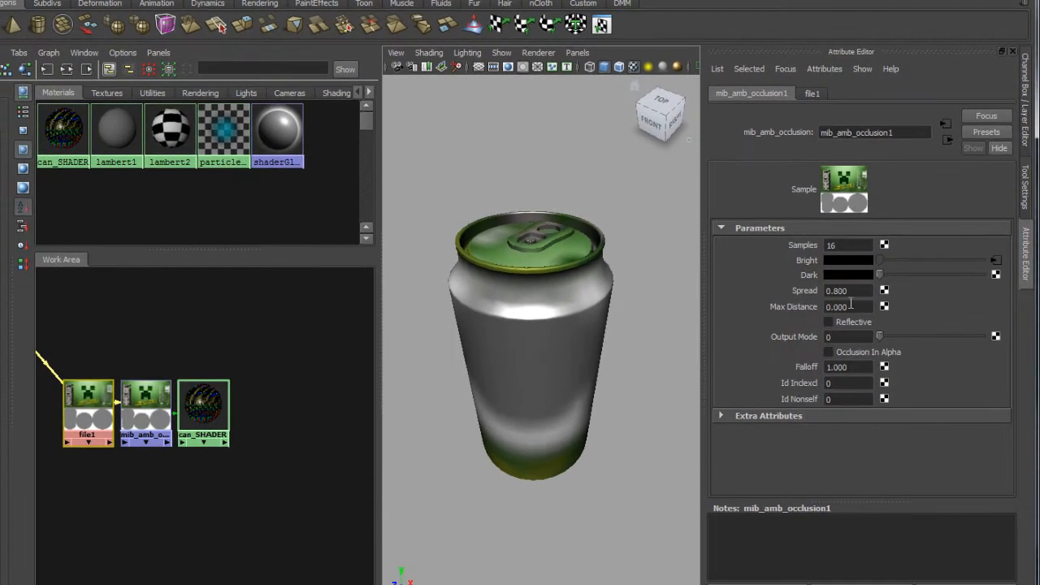
pyautogui.click(144, 415)
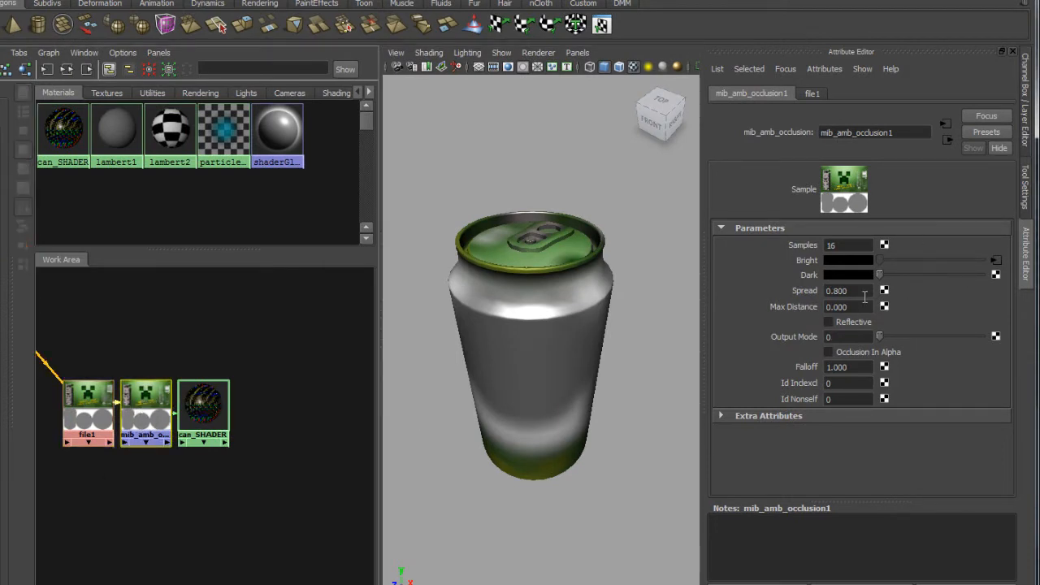
pyautogui.click(842, 243)
pyautogui.write('64')
pyautogui.moveTo(869, 245); pyautogui.dragTo(748, 248)
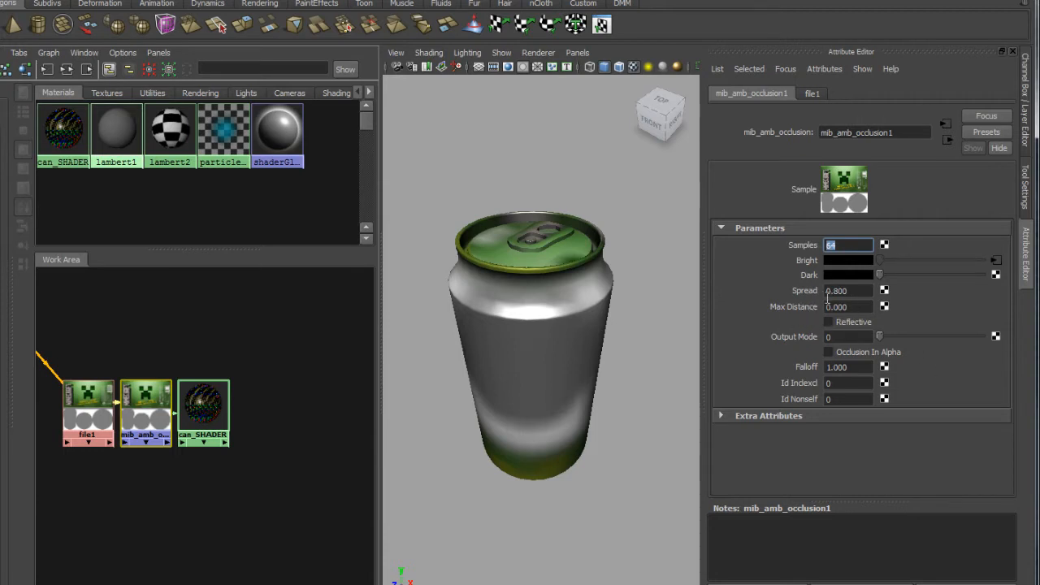
# Show the viewport grid and set the Spread of the ambient occlusion node to 0.3.
pyautogui.click(859, 290)
pyautogui.click(478, 67)
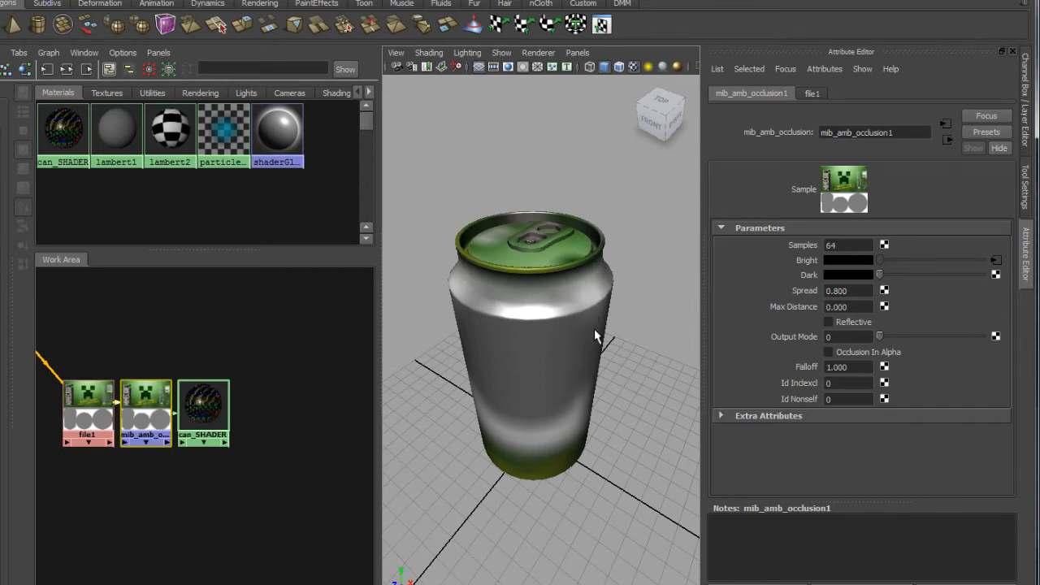
pyautogui.click(853, 290)
pyautogui.write('0.3')
pyautogui.press('Return')
# Set the Max Distance of the ambient occlusion node to 1 and enable its Reflective option.
pyautogui.click(853, 307)
pyautogui.keyDown('alt'); pyautogui.moveTo(584, 254); pyautogui.dragTo(561, 270); pyautogui.keyUp('alt')
pyautogui.keyDown('alt'); pyautogui.moveTo(560, 270); pyautogui.dragTo(635, 341, button='right'); pyautogui.keyUp('alt')
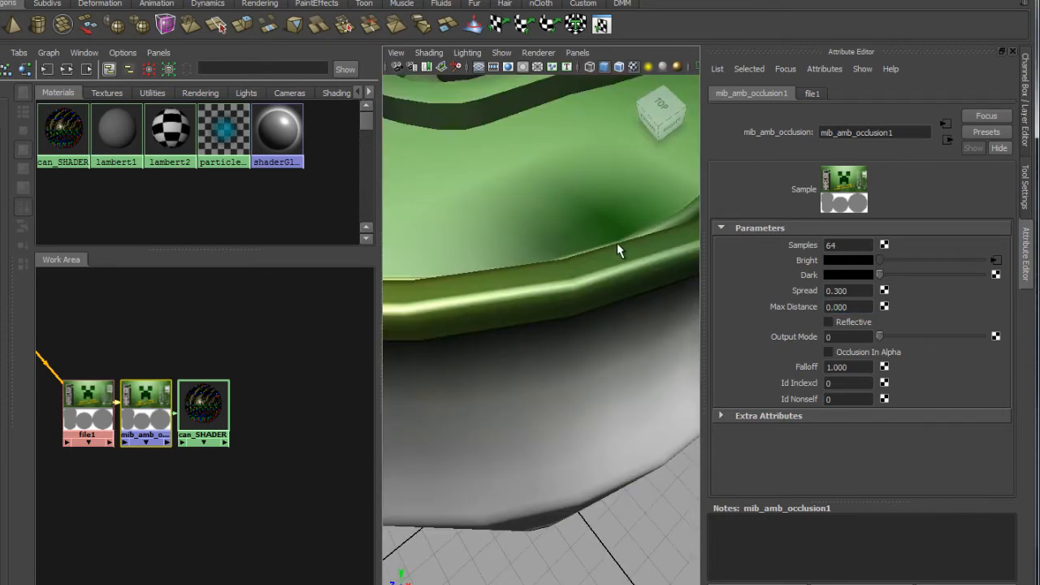
pyautogui.keyDown('alt'); pyautogui.moveTo(617, 243); pyautogui.dragTo(550, 351, button='middle'); pyautogui.keyUp('alt')
pyautogui.keyDown('alt'); pyautogui.moveTo(551, 351); pyautogui.dragTo(534, 334, button='right'); pyautogui.keyUp('alt')
pyautogui.keyDown('alt'); pyautogui.moveTo(534, 333); pyautogui.dragTo(561, 341, button='middle'); pyautogui.keyUp('alt')
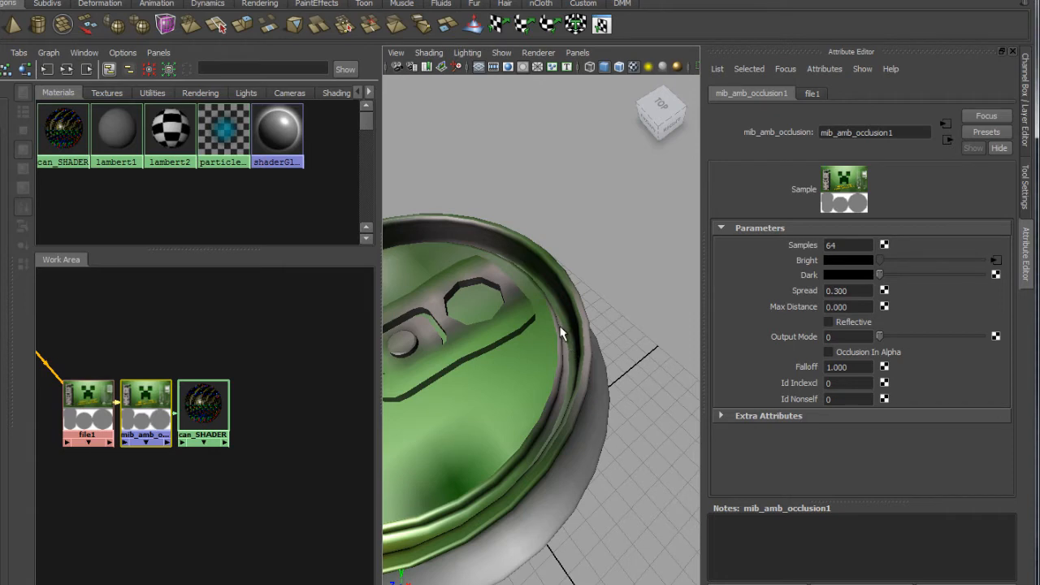
pyautogui.click(849, 306)
pyautogui.scroll(-6, 554, 371)
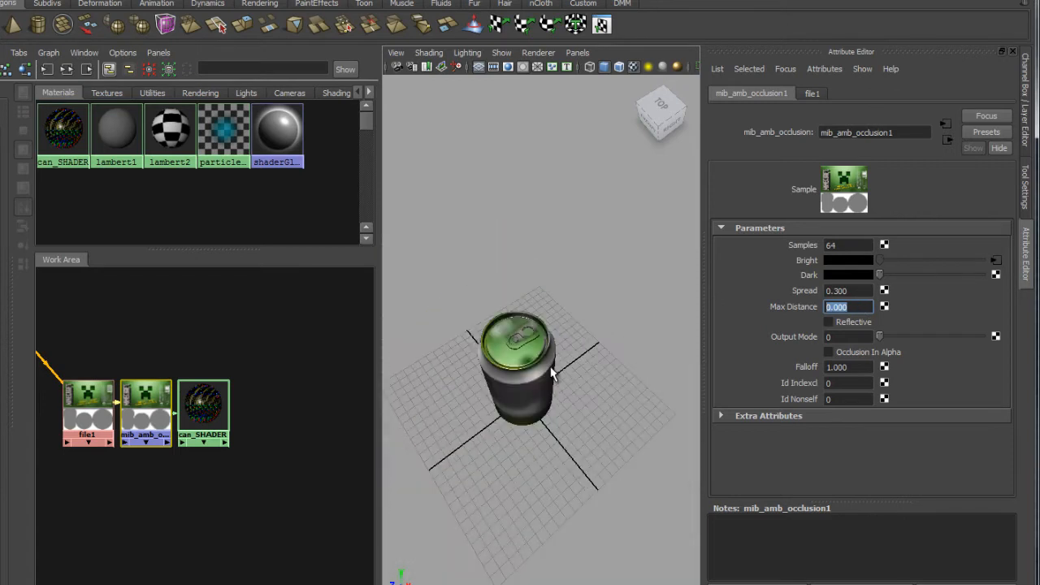
pyautogui.scroll(3, 554, 372)
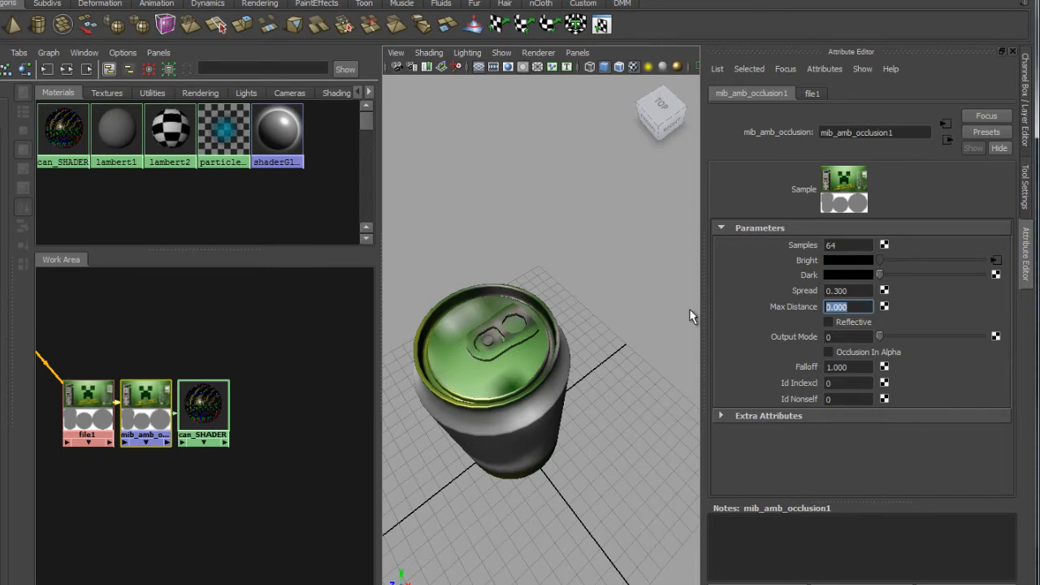
pyautogui.write('1')
pyautogui.press('Return')
pyautogui.moveTo(863, 307); pyautogui.dragTo(796, 315)
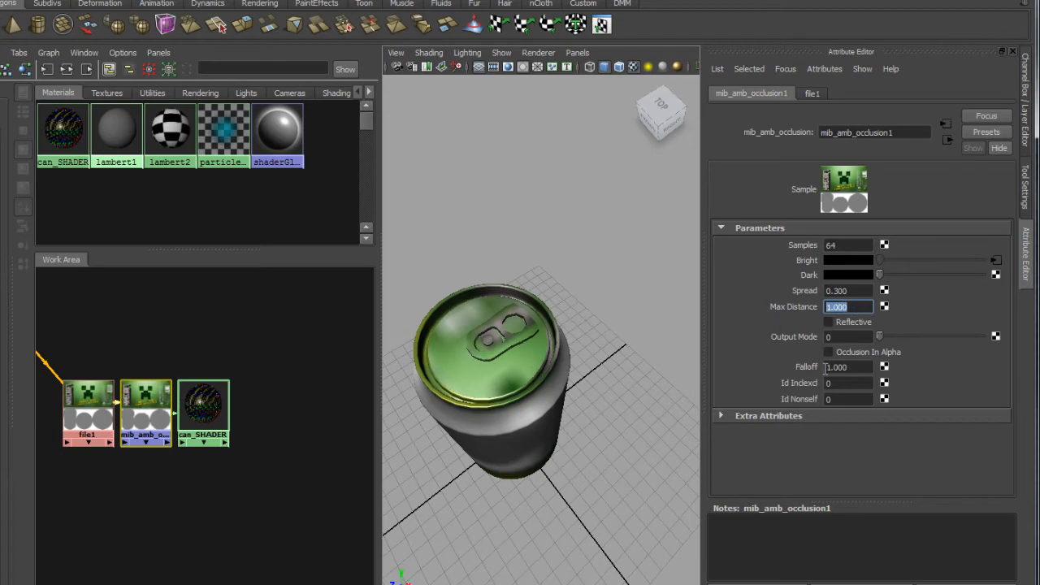
pyautogui.click(828, 323)
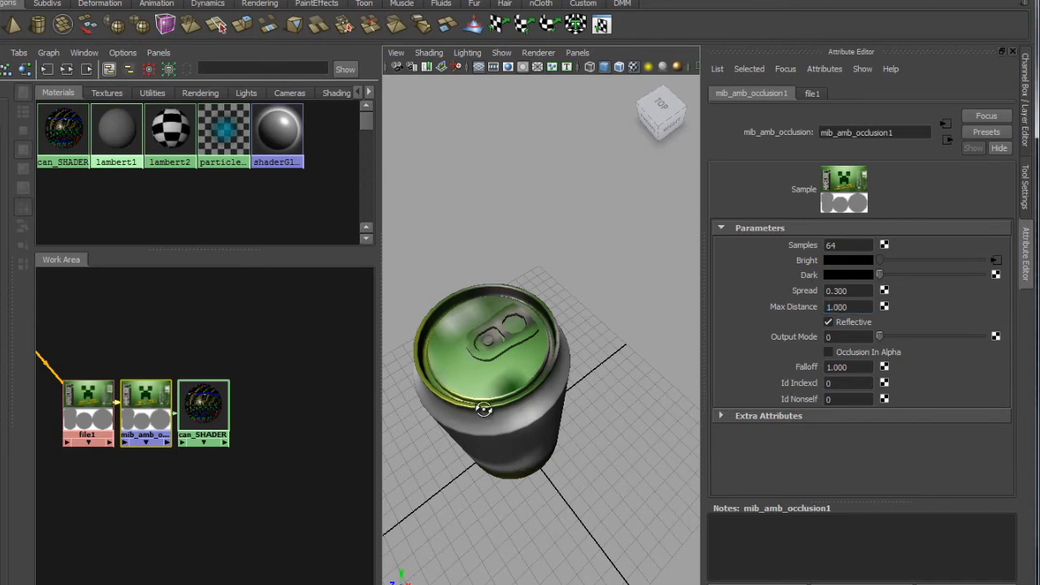
# Examine the can's lid and rim up close from several angles.
pyautogui.keyDown('alt'); pyautogui.moveTo(484, 411); pyautogui.dragTo(544, 390); pyautogui.keyUp('alt')
pyautogui.scroll(5, 520, 357)
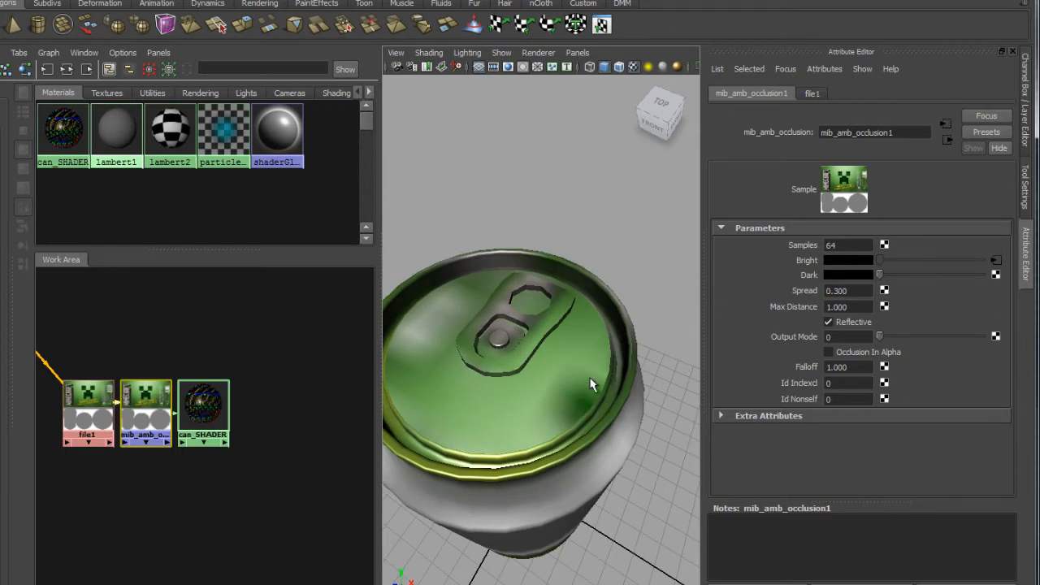
pyautogui.keyDown('alt'); pyautogui.moveTo(591, 382); pyautogui.dragTo(626, 318); pyautogui.keyUp('alt')
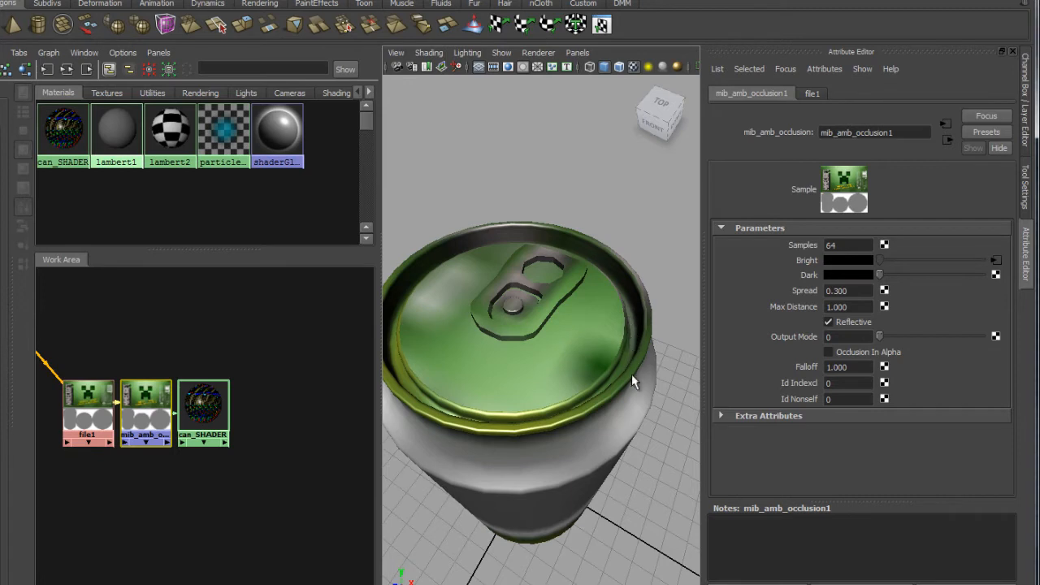
pyautogui.keyDown('alt'); pyautogui.moveTo(562, 454); pyautogui.dragTo(544, 379); pyautogui.keyUp('alt')
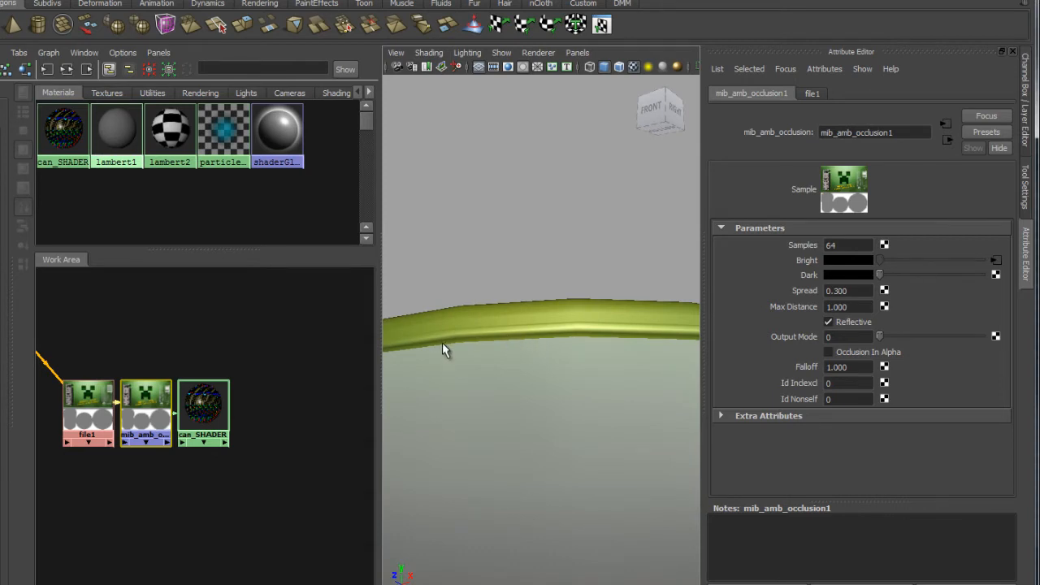
pyautogui.keyDown('alt'); pyautogui.moveTo(653, 474); pyautogui.dragTo(520, 375, button='right'); pyautogui.keyUp('alt')
pyautogui.keyDown('alt'); pyautogui.moveTo(520, 375); pyautogui.dragTo(538, 299); pyautogui.keyUp('alt')
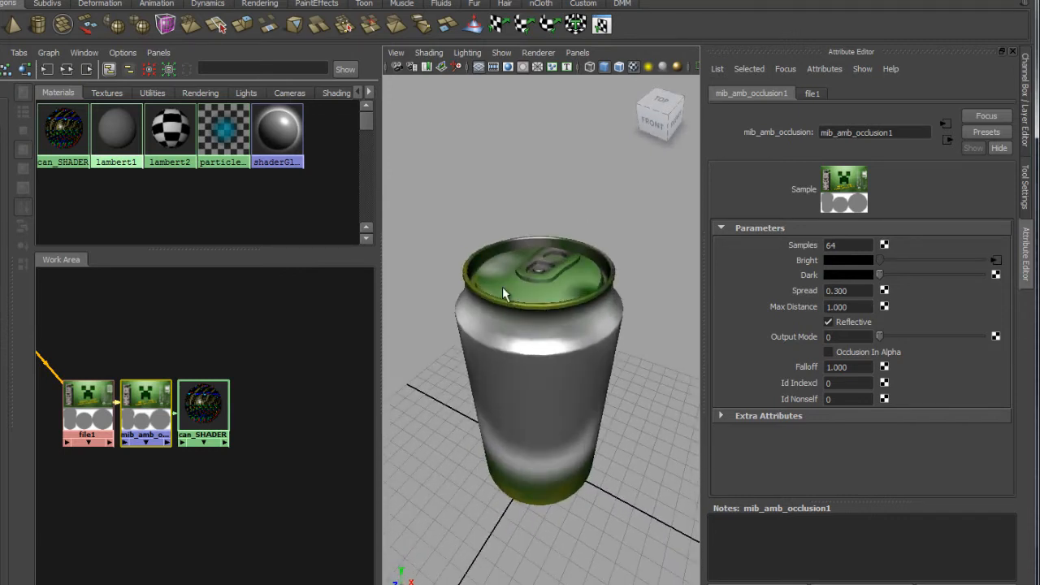
pyautogui.keyDown('alt'); pyautogui.moveTo(485, 273); pyautogui.dragTo(476, 297); pyautogui.keyUp('alt')
pyautogui.scroll(3, 476, 297)
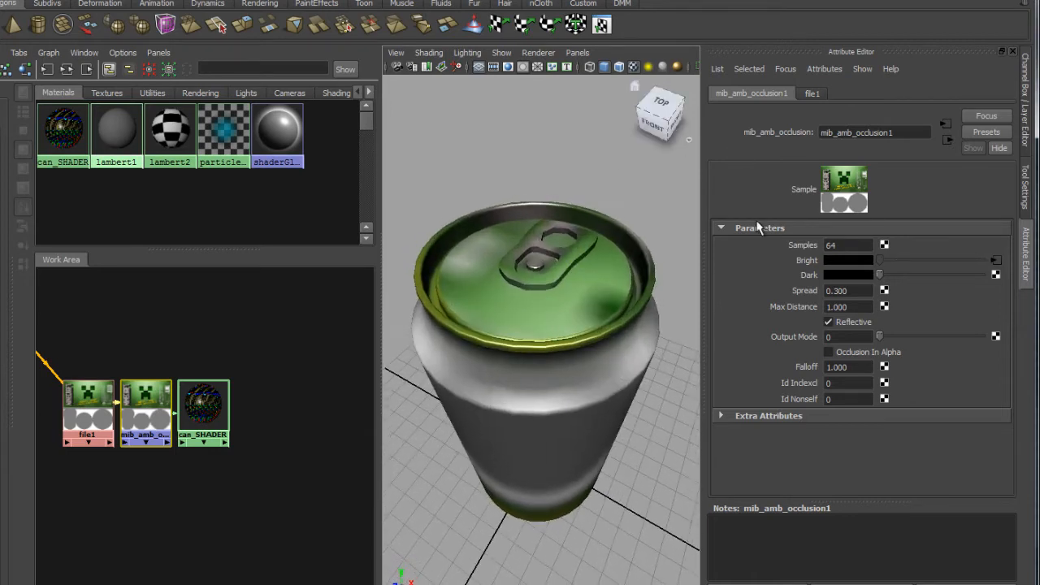
# Show the attributes of can_SHADER from its work area node and enlarge the Hypershade's materials area.
pyautogui.click(213, 396)
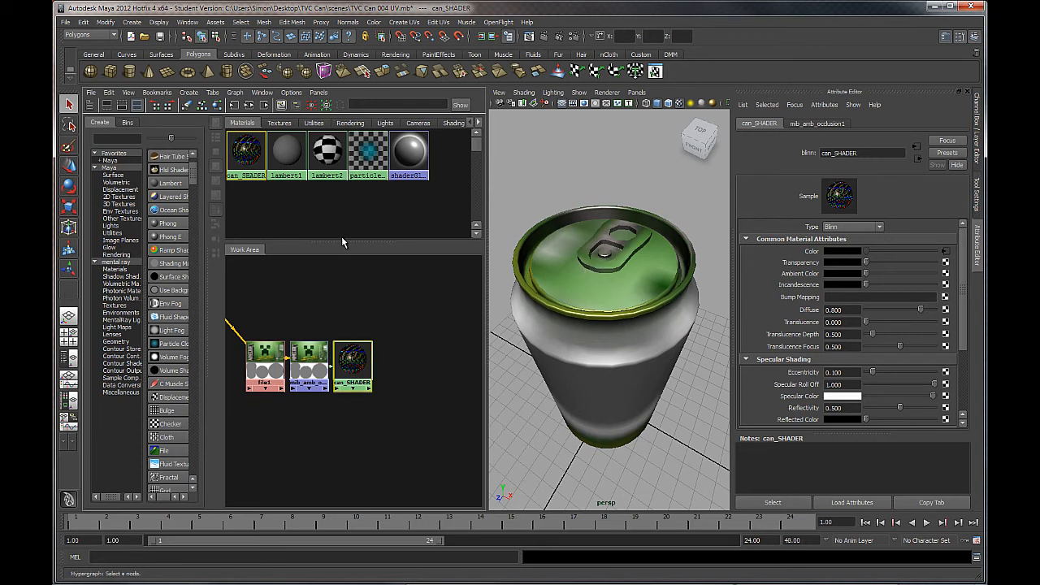
pyautogui.moveTo(342, 241); pyautogui.dragTo(341, 299)
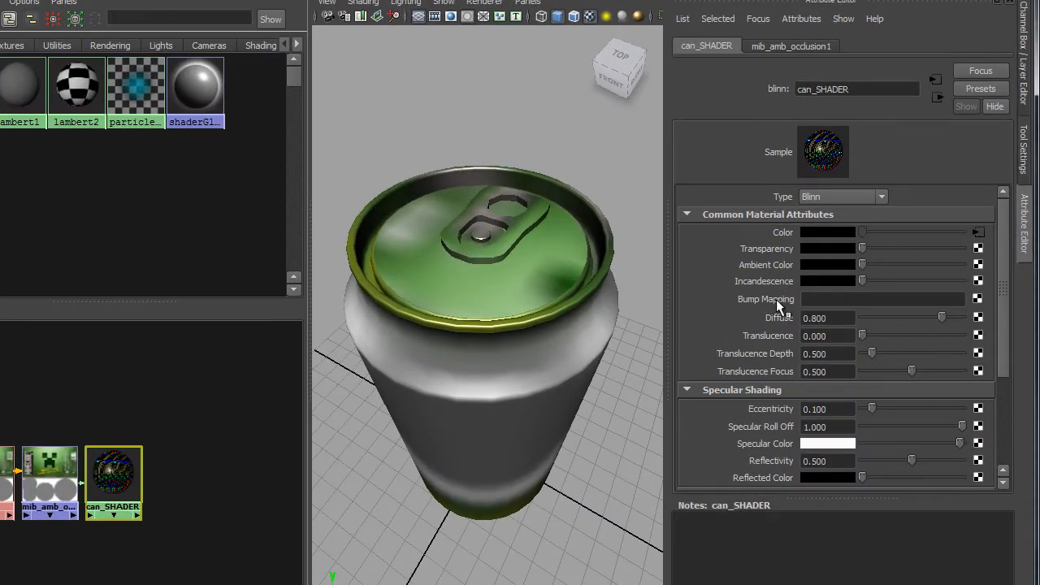
# Map a file texture to the Bump Mapping of can_SHADER and have the bump node use it as Tangent Space Normals.
pyautogui.click(978, 300)
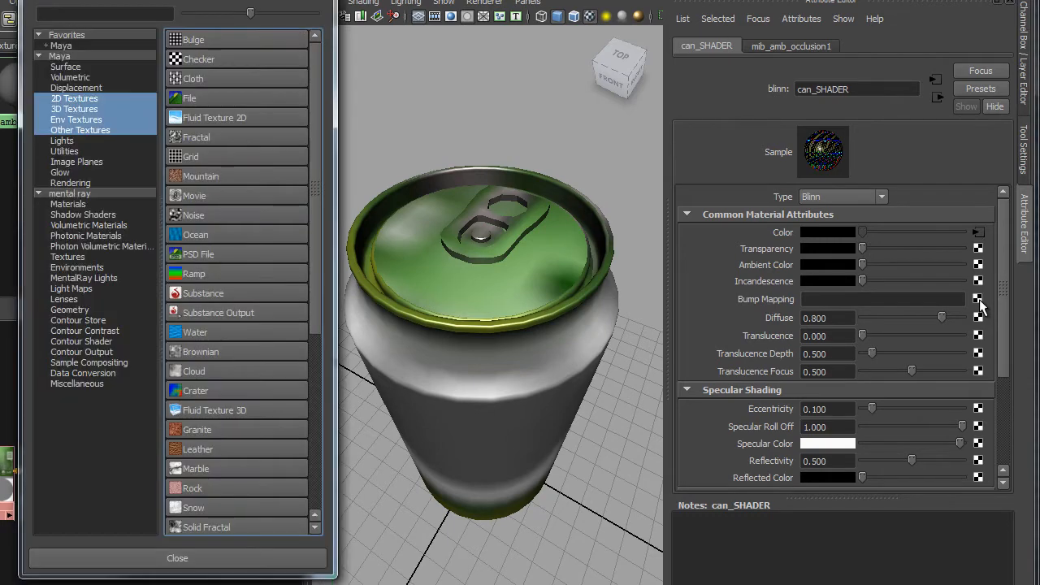
pyautogui.click(203, 96)
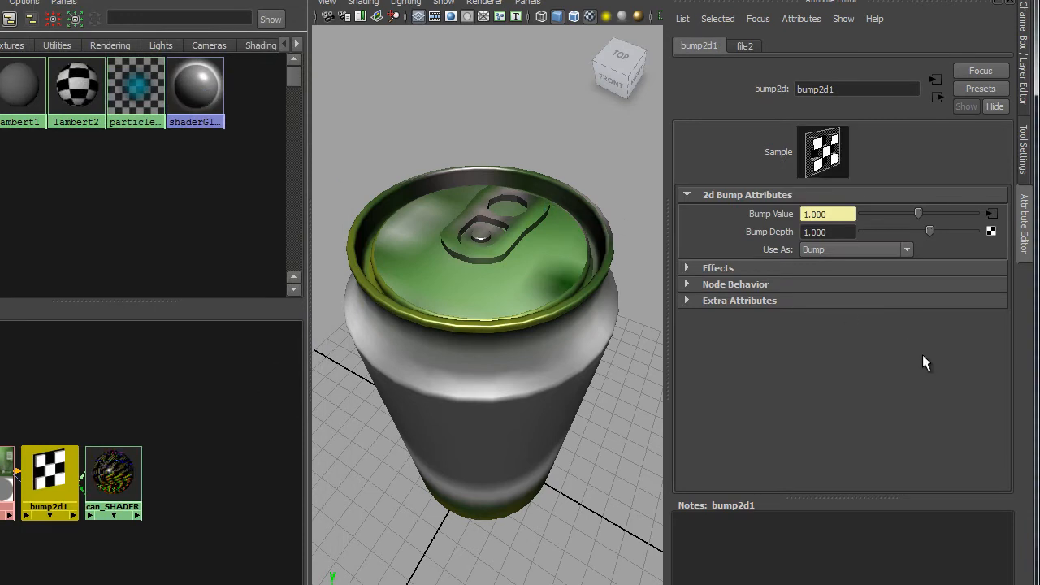
pyautogui.click(827, 251)
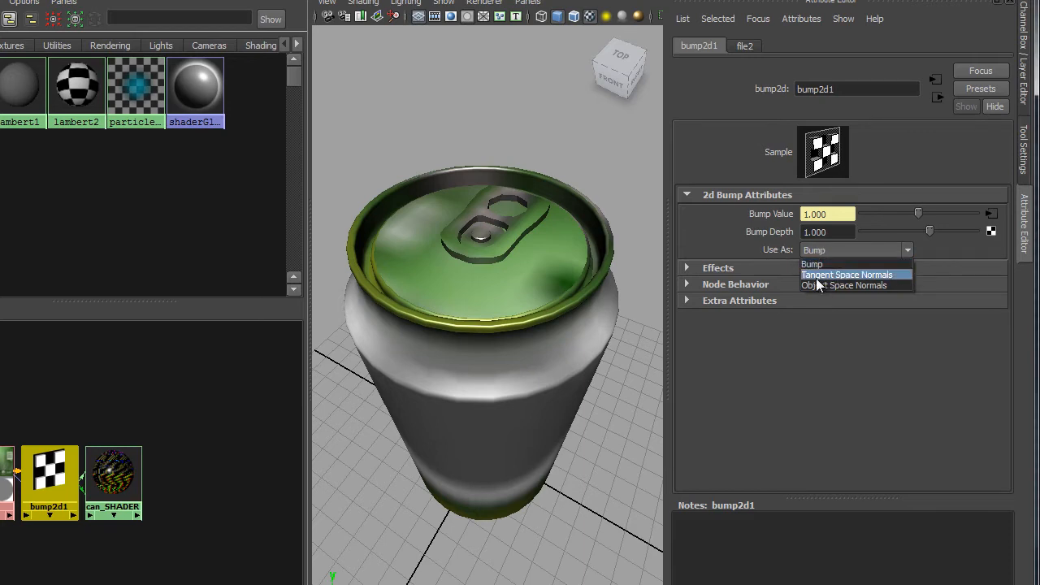
pyautogui.click(866, 276)
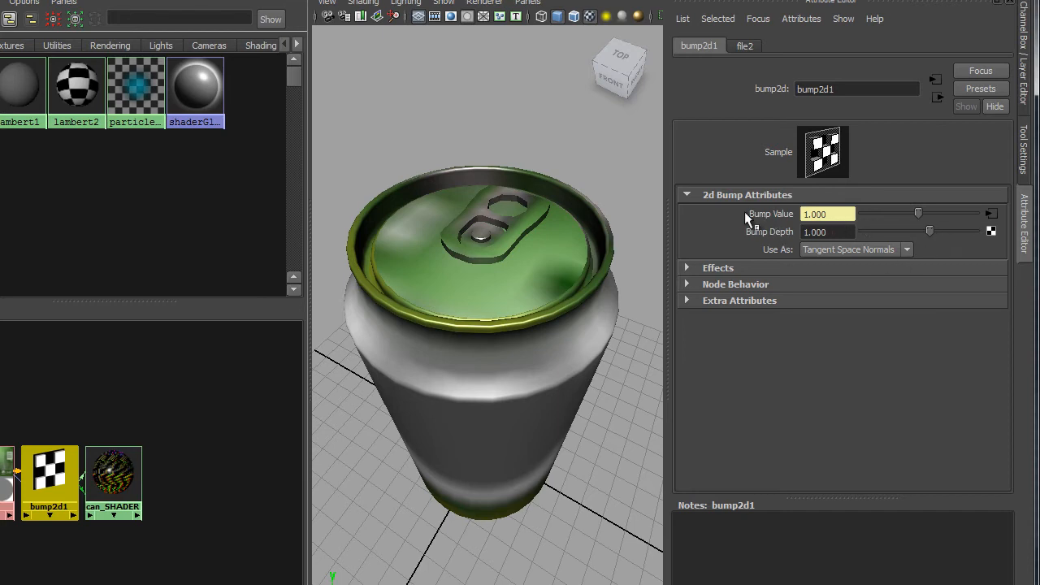
# Load the can NORMAL image into the bump's file texture and place its node directly above the file1 node.
pyautogui.click(991, 215)
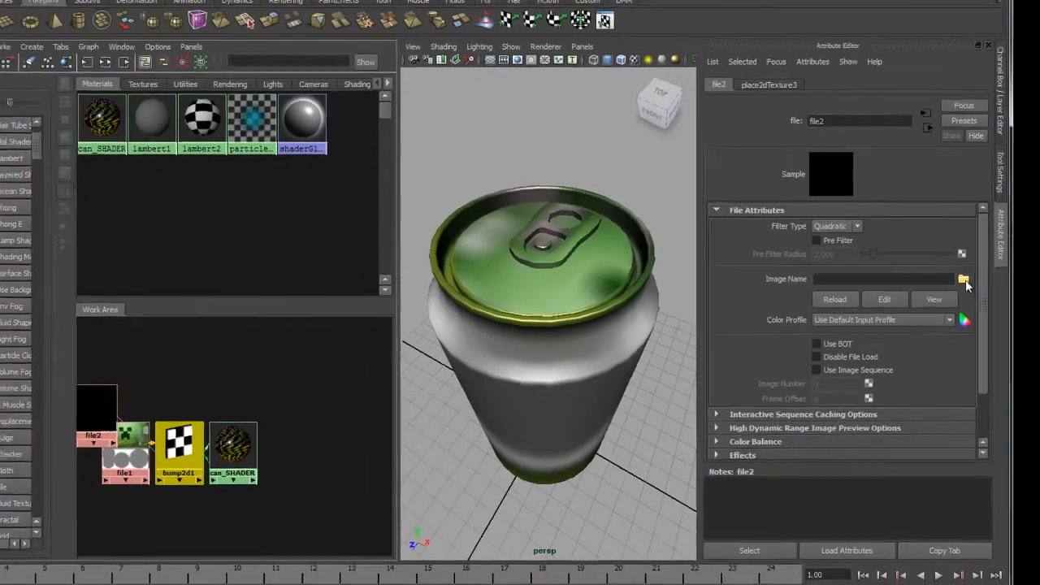
pyautogui.click(979, 277)
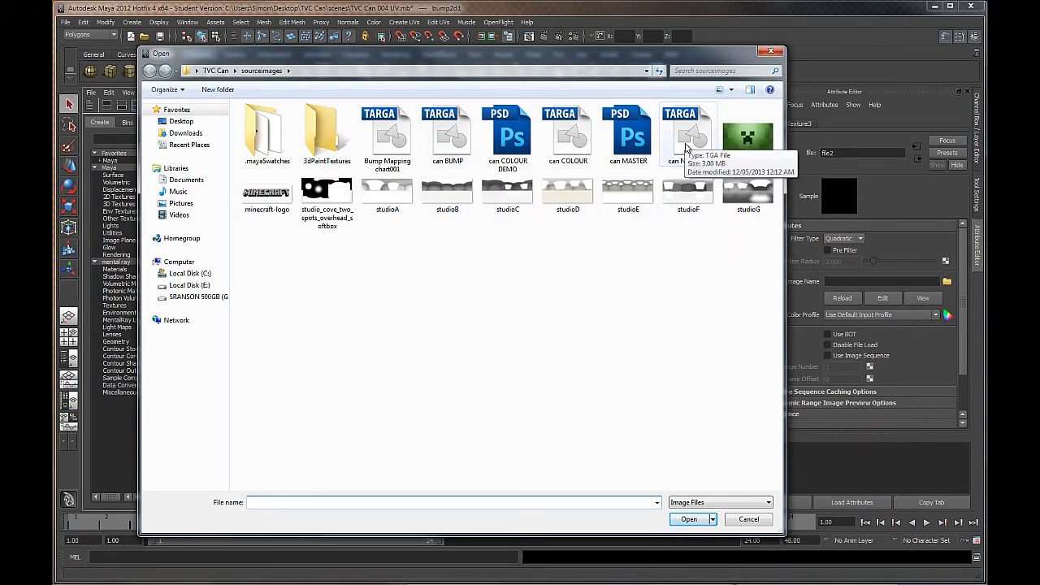
pyautogui.click(694, 137)
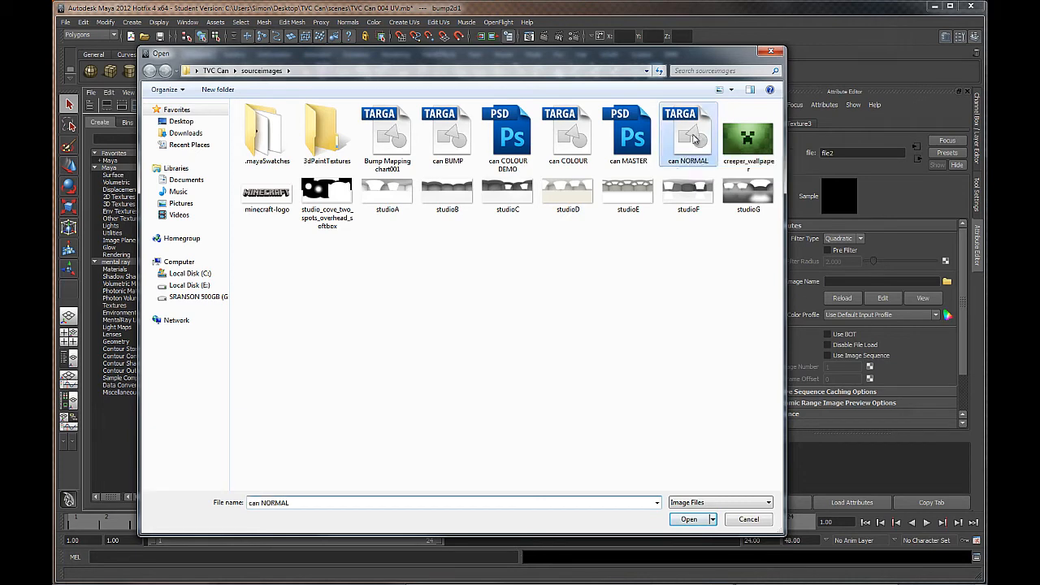
pyautogui.click(696, 520)
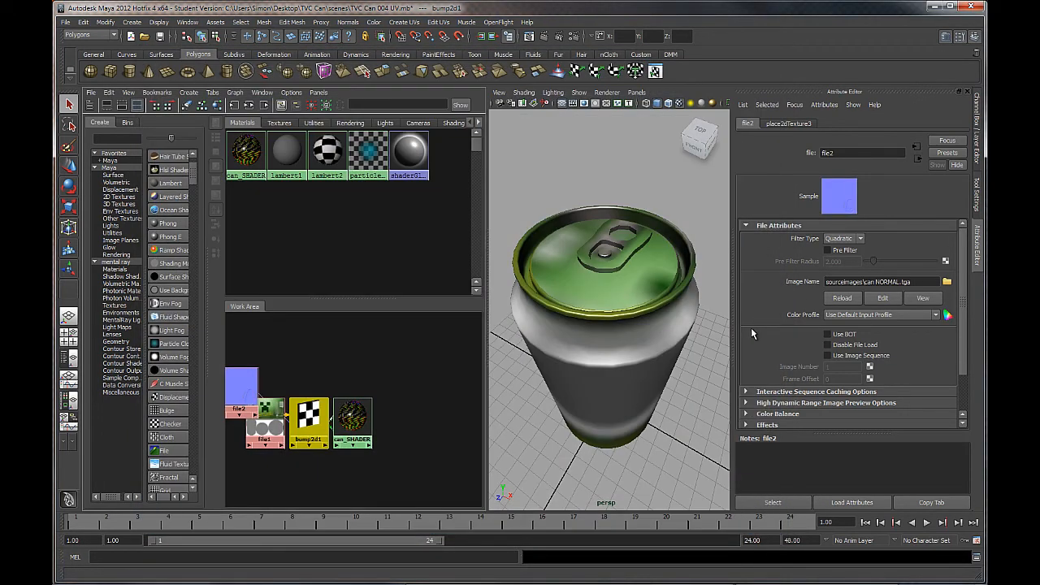
pyautogui.moveTo(249, 376); pyautogui.dragTo(267, 345)
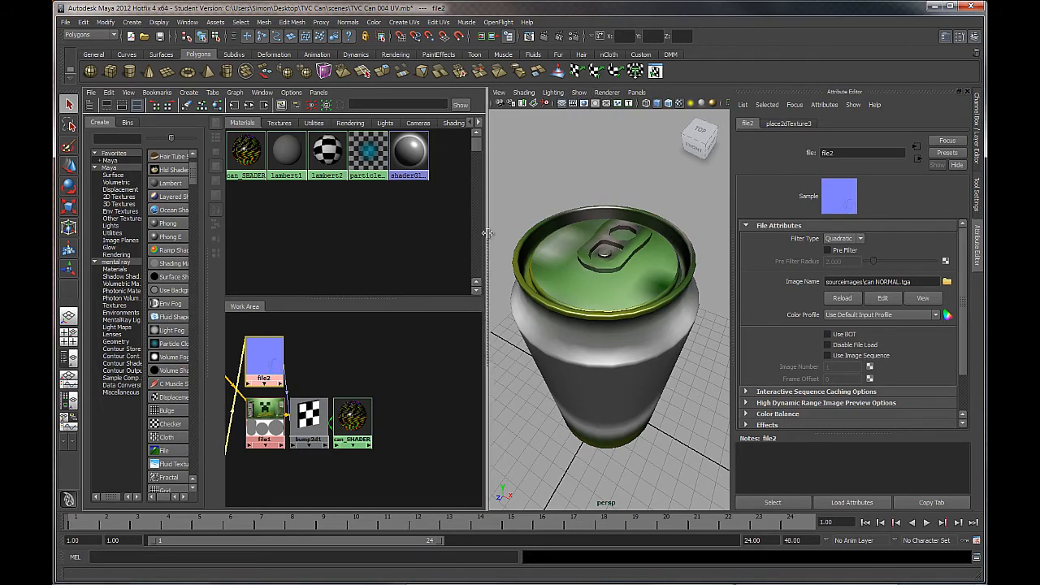
# Widen the perspective viewport and switch its renderer to Viewport 2.0.
pyautogui.moveTo(487, 233); pyautogui.dragTo(439, 228)
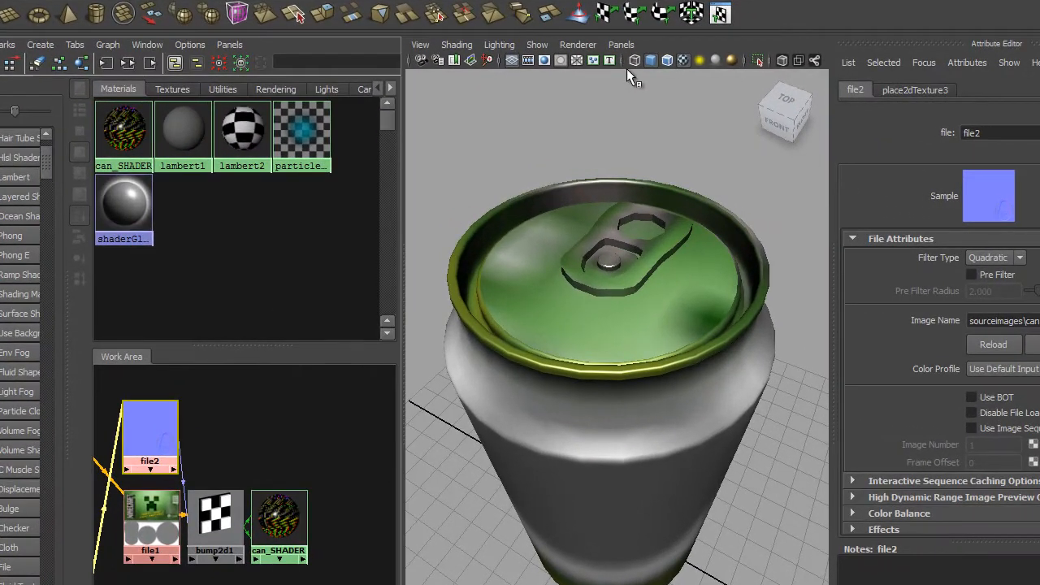
pyautogui.click(578, 44)
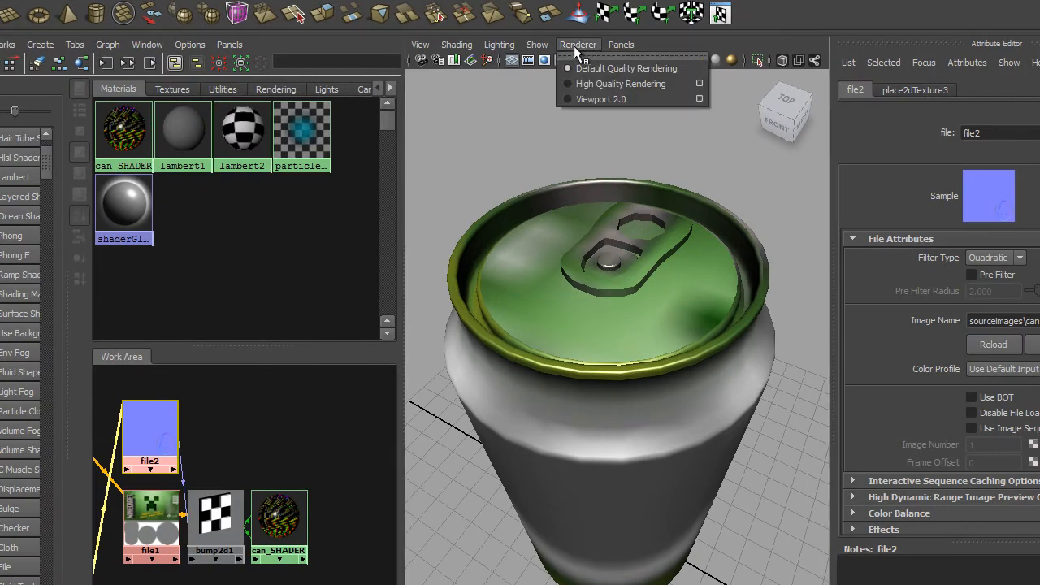
pyautogui.click(570, 98)
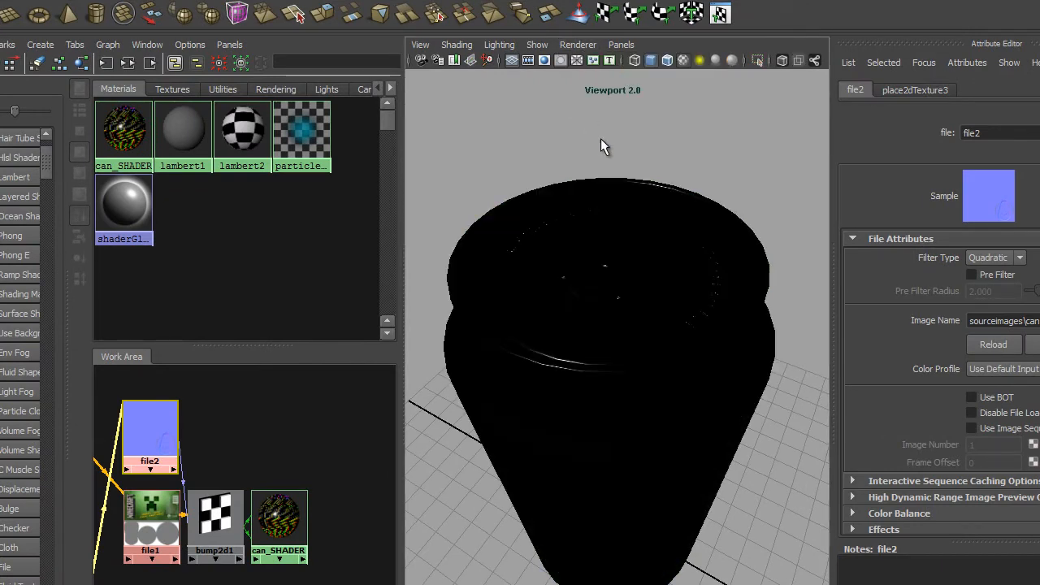
# Examine the normal map's relief and lettering on the can's lid from above and at several angles.
pyautogui.keyDown('alt'); pyautogui.moveTo(558, 246); pyautogui.dragTo(467, 284); pyautogui.keyUp('alt')
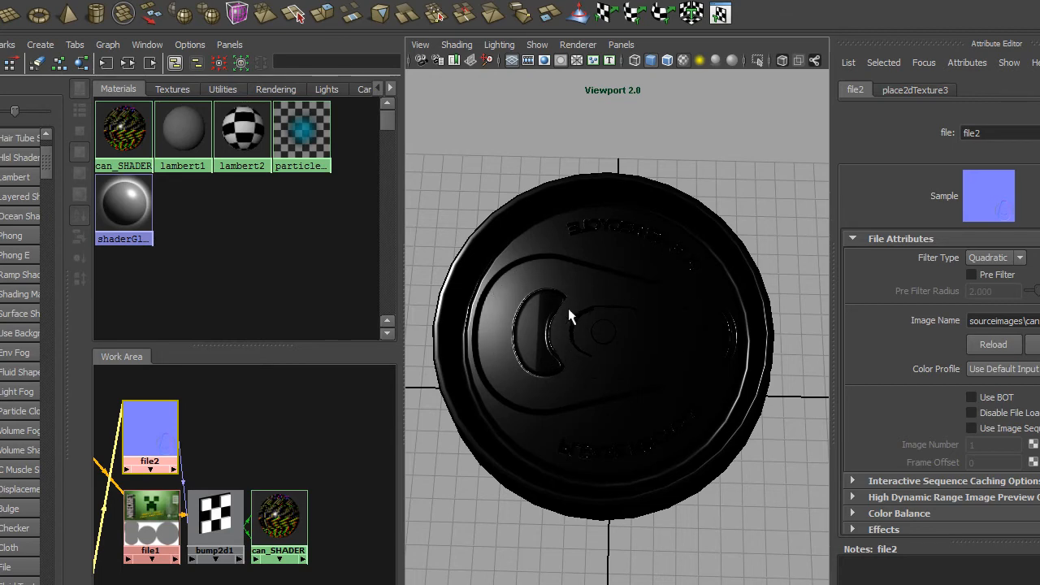
pyautogui.keyDown('alt'); pyautogui.moveTo(545, 326); pyautogui.dragTo(536, 300); pyautogui.keyUp('alt')
pyautogui.keyDown('alt'); pyautogui.moveTo(547, 323); pyautogui.dragTo(572, 358, button='right'); pyautogui.keyUp('alt')
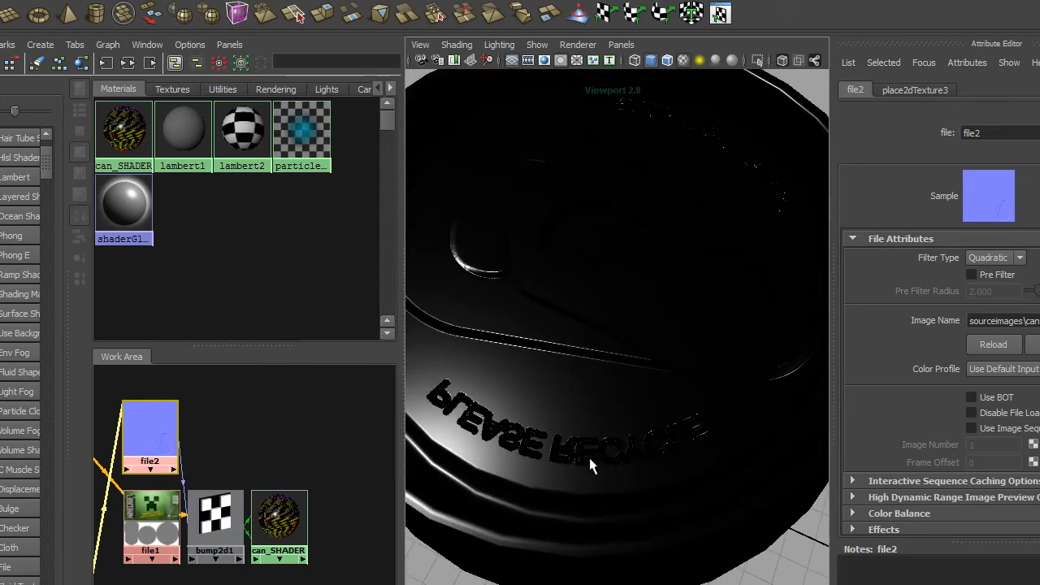
pyautogui.keyDown('alt'); pyautogui.moveTo(526, 437); pyautogui.dragTo(480, 329); pyautogui.keyUp('alt')
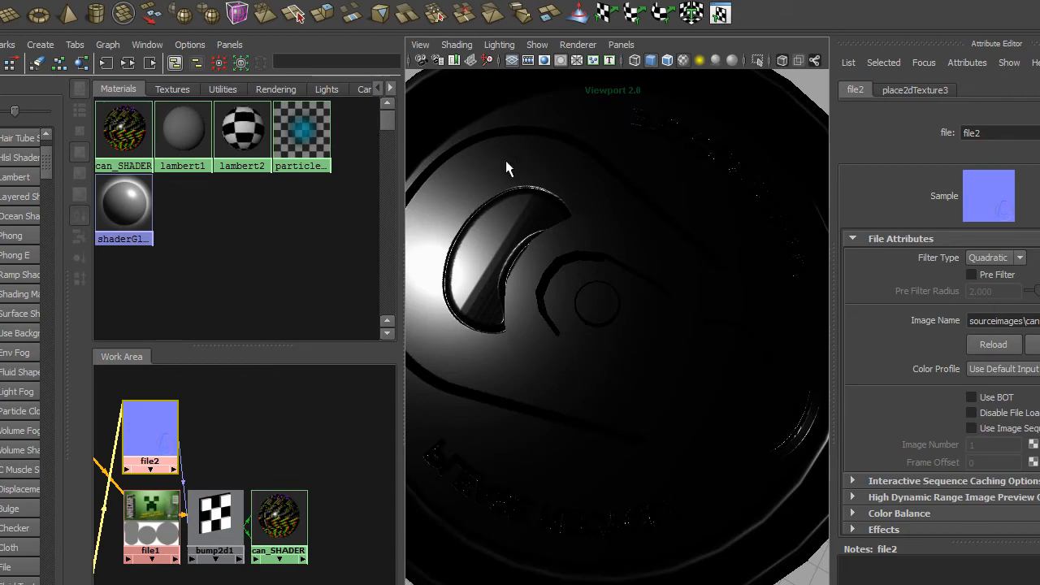
pyautogui.keyDown('alt'); pyautogui.moveTo(552, 420); pyautogui.dragTo(556, 385); pyautogui.keyUp('alt')
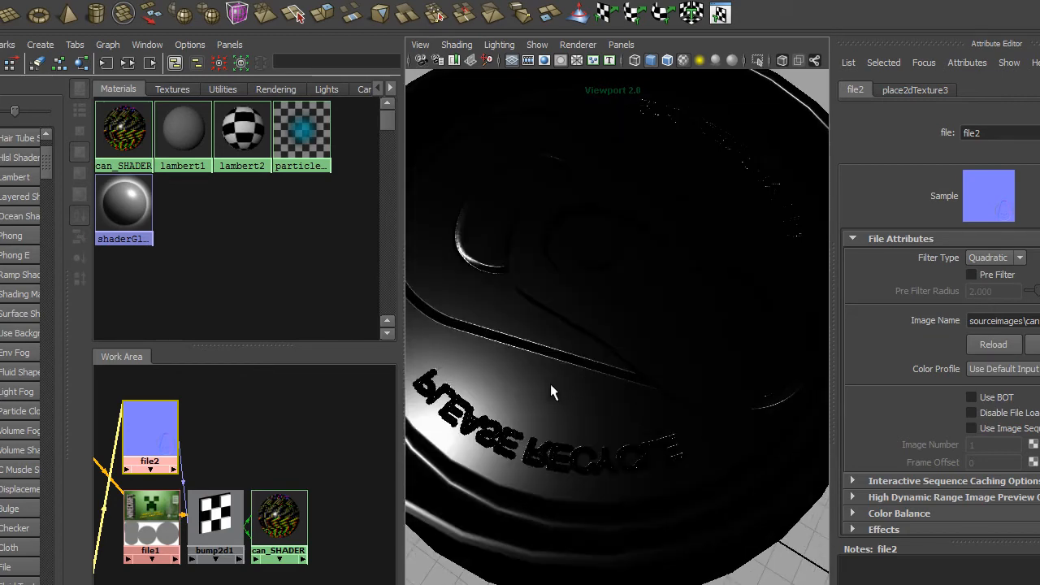
pyautogui.keyDown('alt'); pyautogui.moveTo(668, 463); pyautogui.dragTo(568, 478); pyautogui.keyUp('alt')
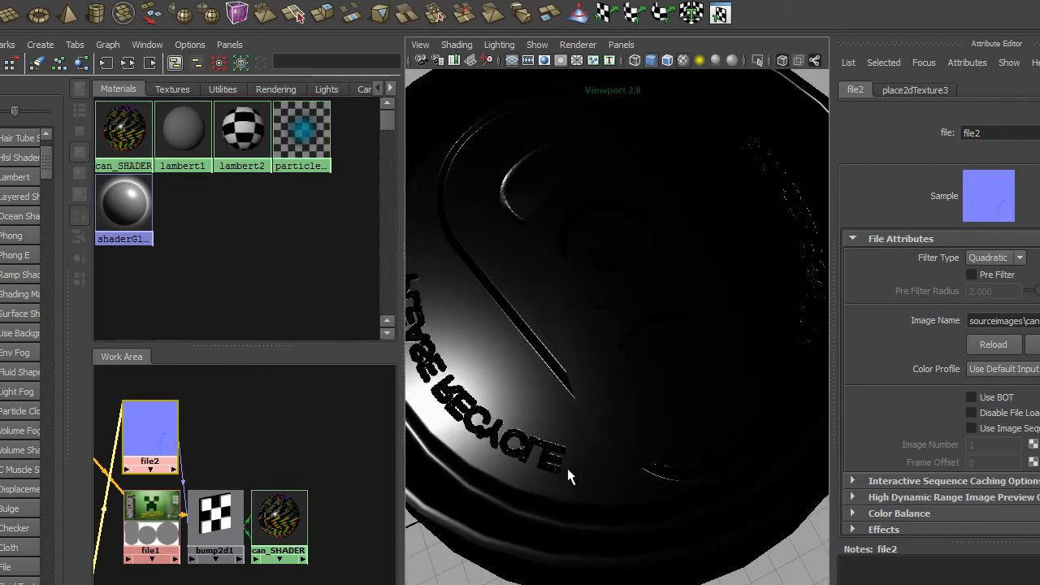
pyautogui.keyDown('alt'); pyautogui.moveTo(441, 345); pyautogui.dragTo(458, 346, button='middle'); pyautogui.keyUp('alt')
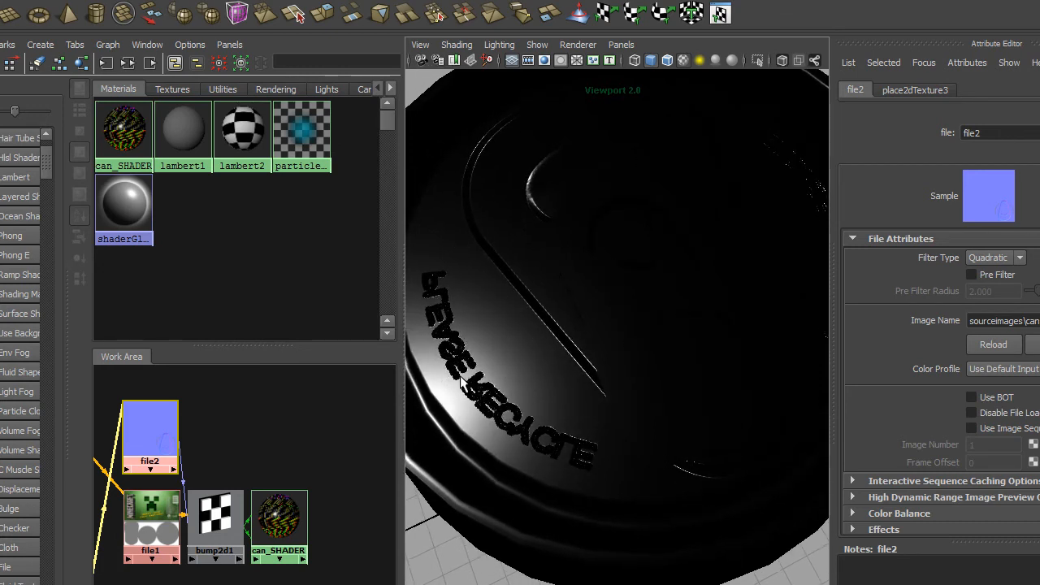
# Select the can body and render the current frame with the whole lid seen from above.
pyautogui.click(497, 428)
pyautogui.keyDown('alt'); pyautogui.moveTo(521, 460); pyautogui.dragTo(752, 433); pyautogui.keyUp('alt')
pyautogui.scroll(-5, 572, 471)
pyautogui.keyDown('alt'); pyautogui.moveTo(658, 419); pyautogui.dragTo(722, 398); pyautogui.keyUp('alt')
pyautogui.keyDown('alt'); pyautogui.moveTo(682, 329); pyautogui.dragTo(625, 403); pyautogui.keyUp('alt')
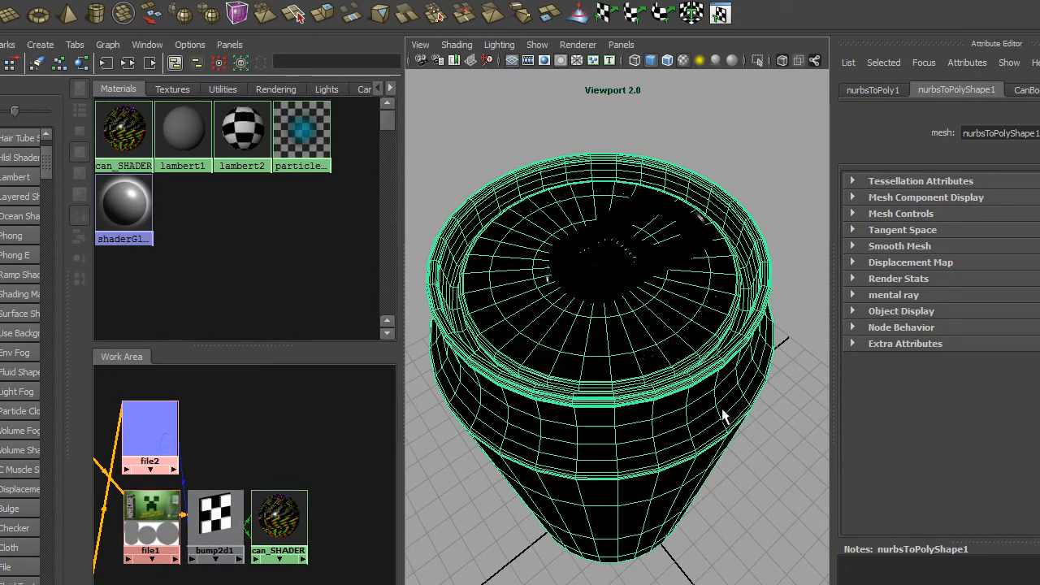
pyautogui.keyDown('alt'); pyautogui.moveTo(591, 461); pyautogui.dragTo(560, 380); pyautogui.keyUp('alt')
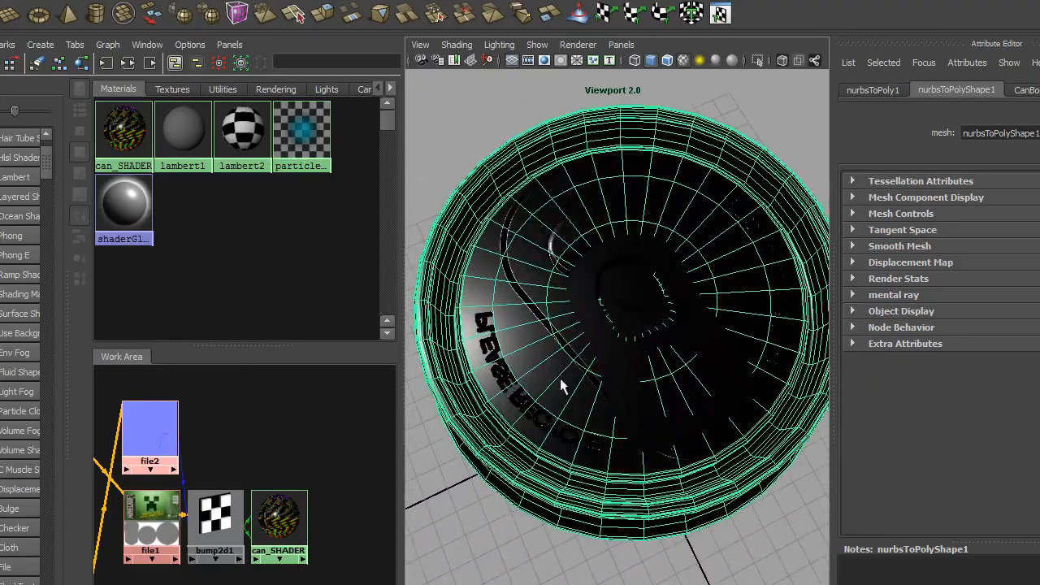
pyautogui.keyDown('alt'); pyautogui.moveTo(547, 395); pyautogui.dragTo(562, 390, button='right'); pyautogui.keyUp('alt')
pyautogui.keyDown('alt'); pyautogui.moveTo(562, 390); pyautogui.dragTo(593, 374, button='middle'); pyautogui.keyUp('alt')
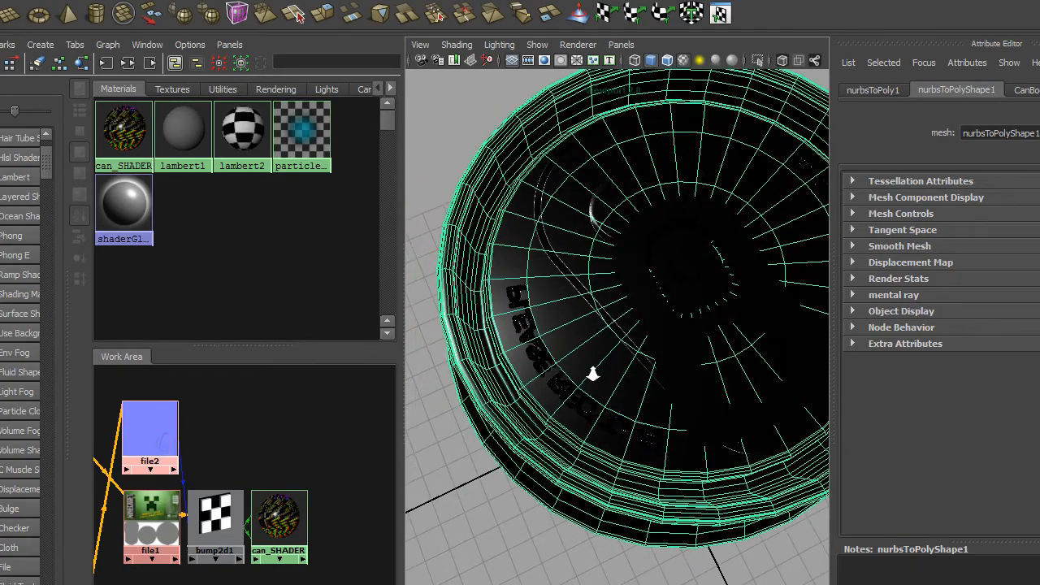
pyautogui.keyDown('alt'); pyautogui.moveTo(594, 374); pyautogui.dragTo(603, 390, button='right'); pyautogui.keyUp('alt')
pyautogui.keyDown('alt'); pyautogui.moveTo(603, 390); pyautogui.dragTo(588, 410); pyautogui.keyUp('alt')
pyautogui.keyDown('alt'); pyautogui.moveTo(631, 419); pyautogui.dragTo(625, 378, button='right'); pyautogui.keyUp('alt')
pyautogui.moveTo(624, 378)
pyautogui.keyDown('alt'); pyautogui.mouseDown(button='middle')
pyautogui.moveTo(591, 379)
pyautogui.moveTo(609, 375)
pyautogui.mouseUp(button='middle'); pyautogui.keyUp('alt')
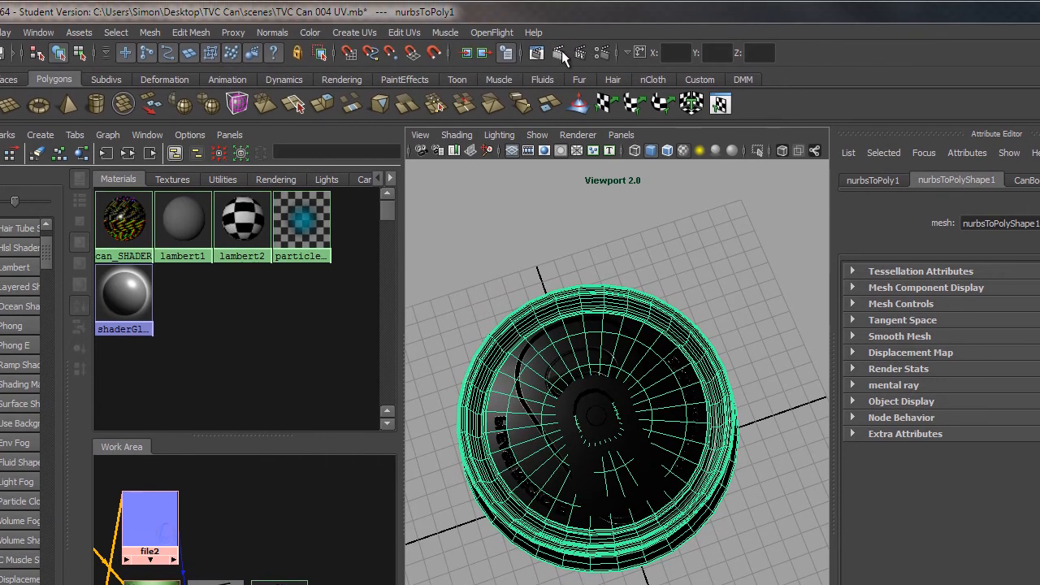
pyautogui.click(562, 51)
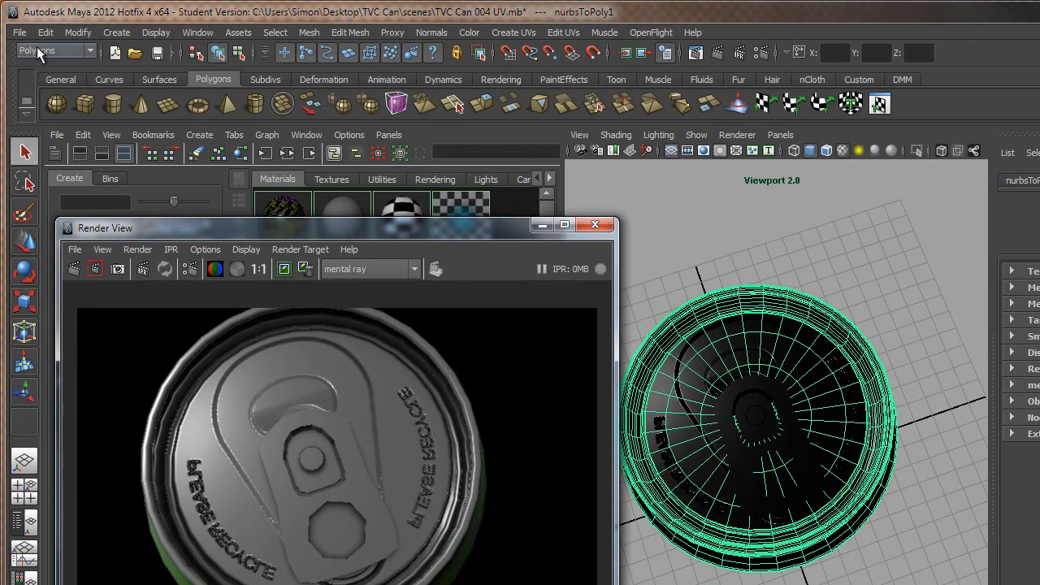
# Reverse the normals of the can body, return to object selection and render the lid again.
pyautogui.click(422, 34)
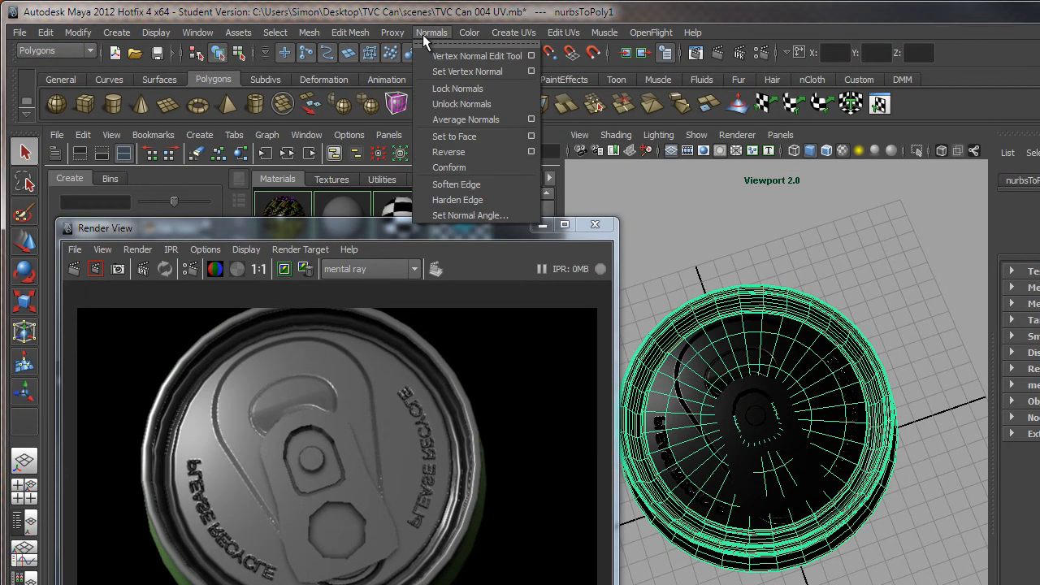
pyautogui.click(451, 153)
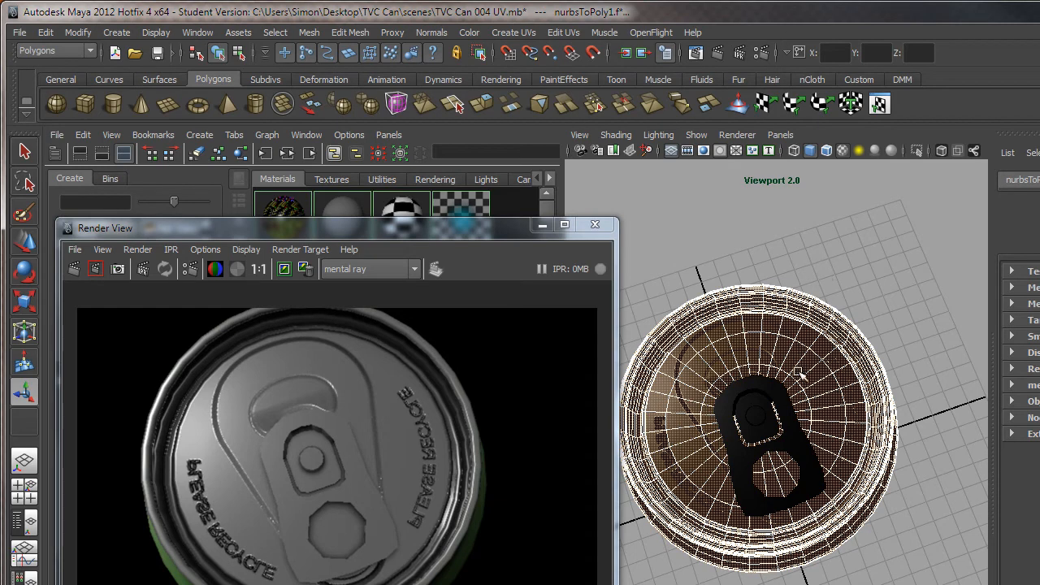
pyautogui.click(859, 290)
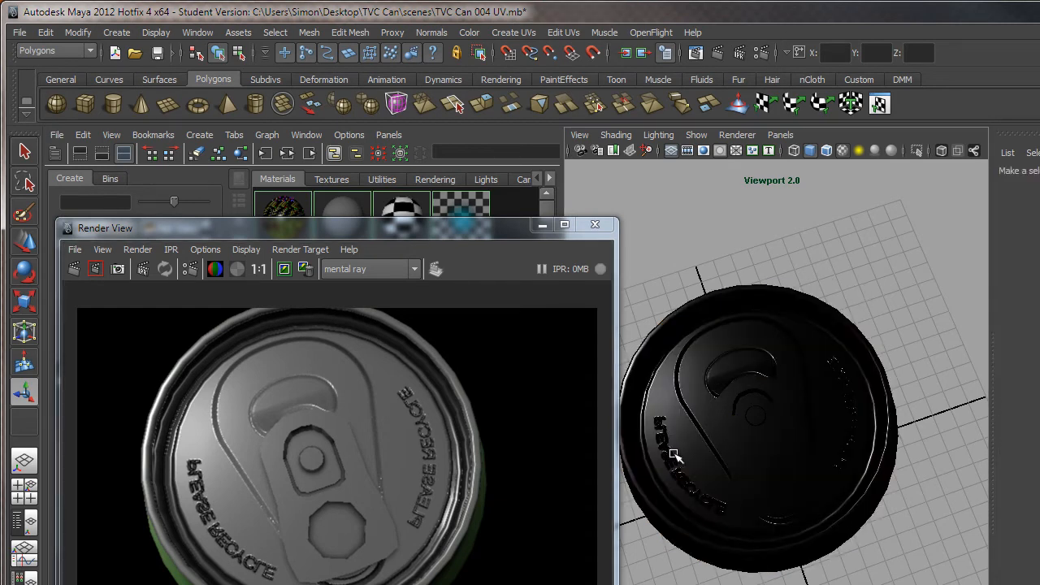
pyautogui.moveTo(673, 456); pyautogui.dragTo(731, 435, button='right')
pyautogui.click(75, 270)
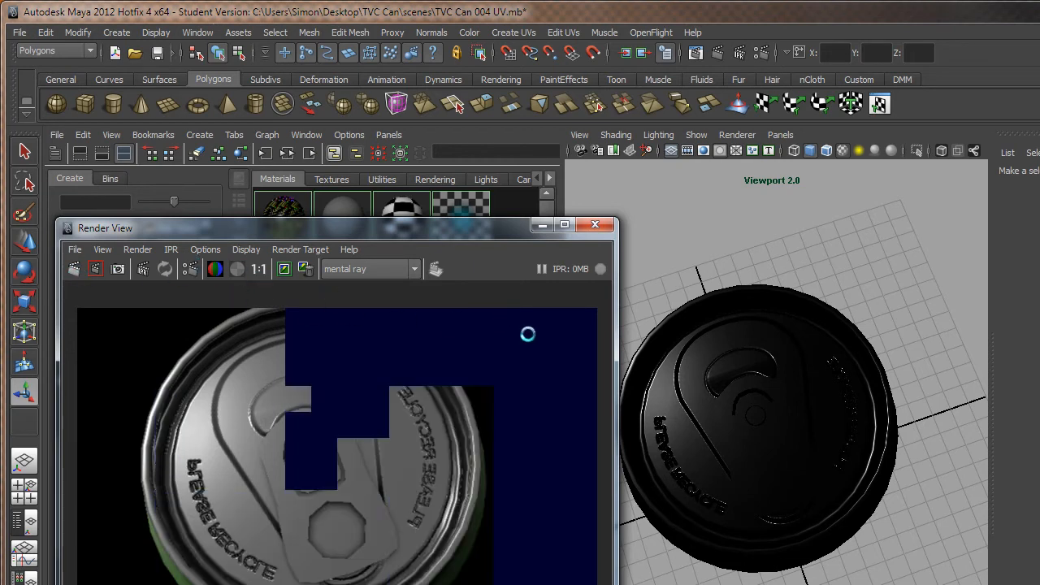
# Show the can body's UVs shaded in the UV Texture Editor, and place the widened editor beside the can in the viewport.
pyautogui.click(665, 423)
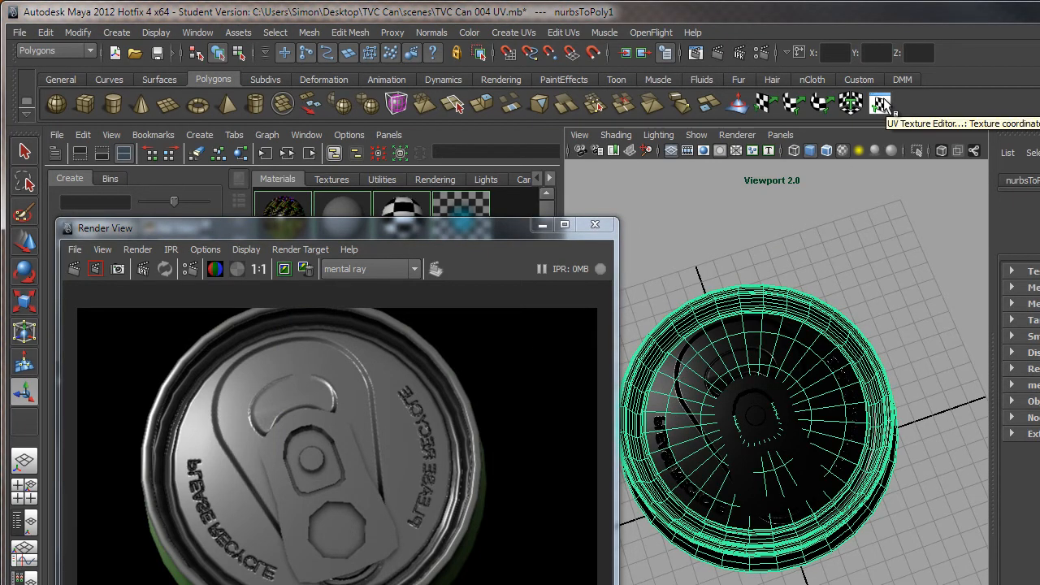
pyautogui.click(882, 104)
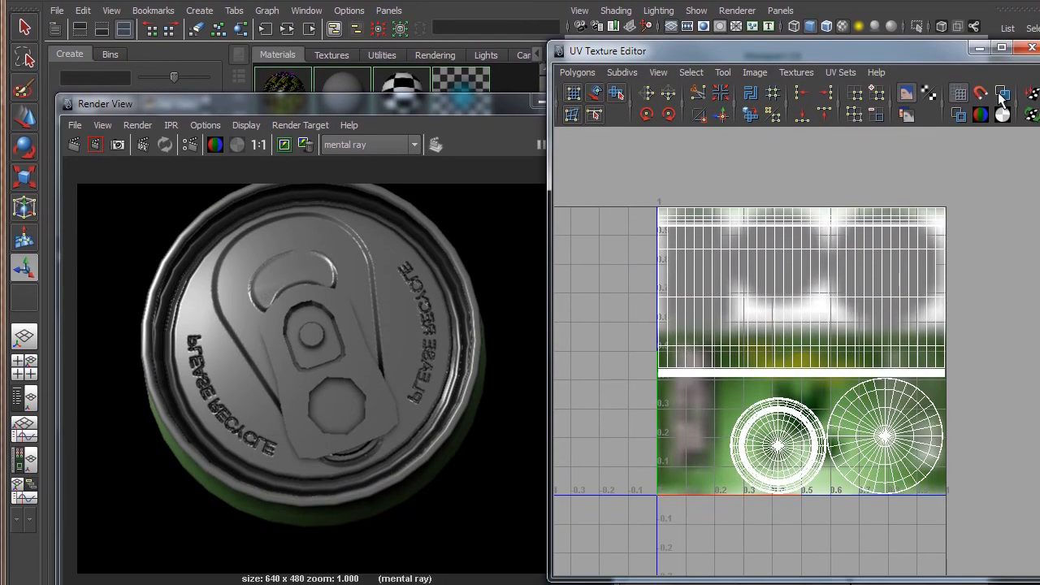
pyautogui.click(1001, 94)
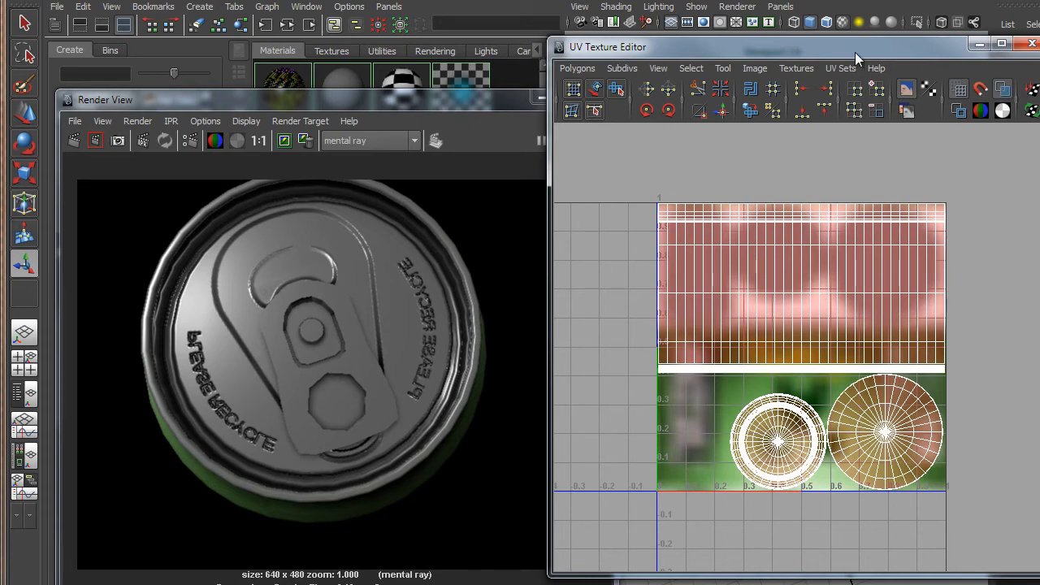
pyautogui.moveTo(852, 52); pyautogui.dragTo(404, 22)
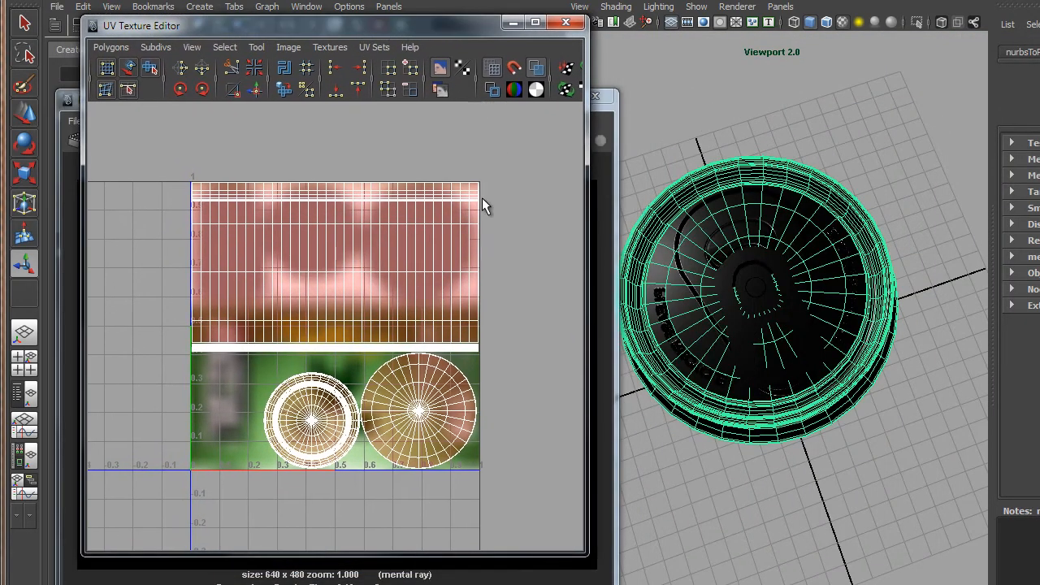
pyautogui.moveTo(585, 417); pyautogui.dragTo(640, 417)
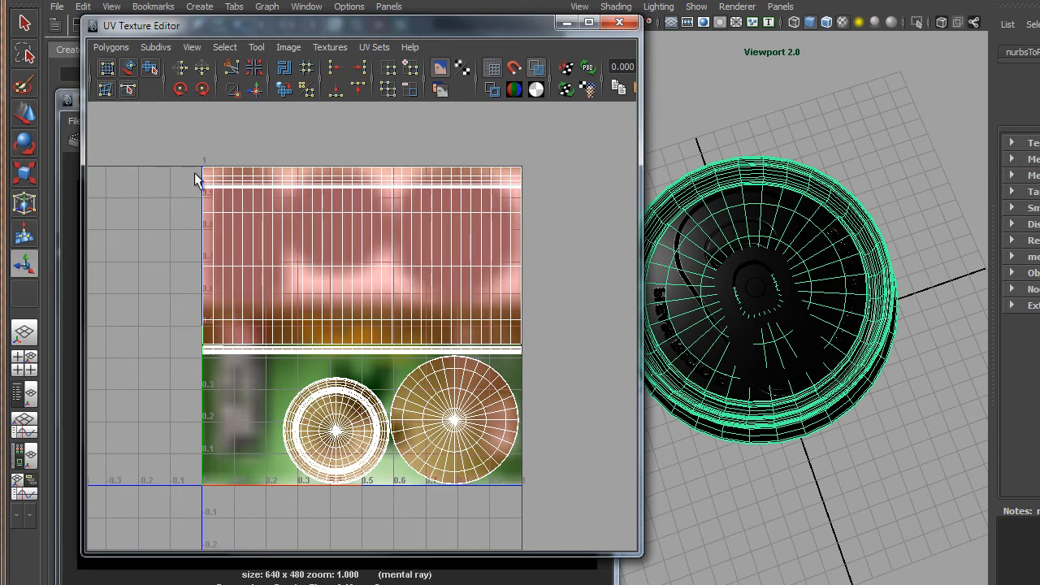
# Select the UV shell of the can's side wall and flip it in the U direction.
pyautogui.click(129, 69)
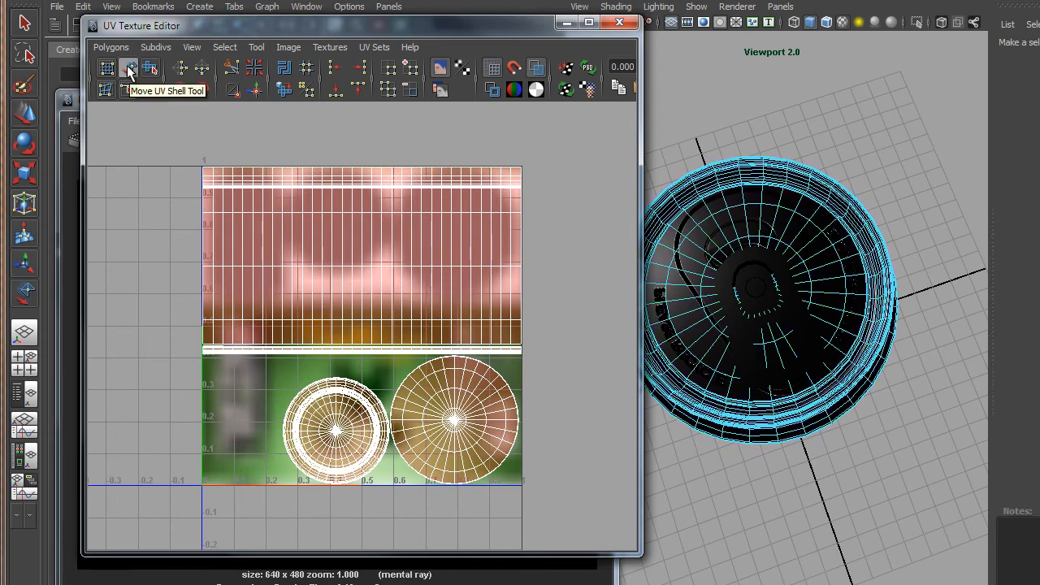
pyautogui.press('w')
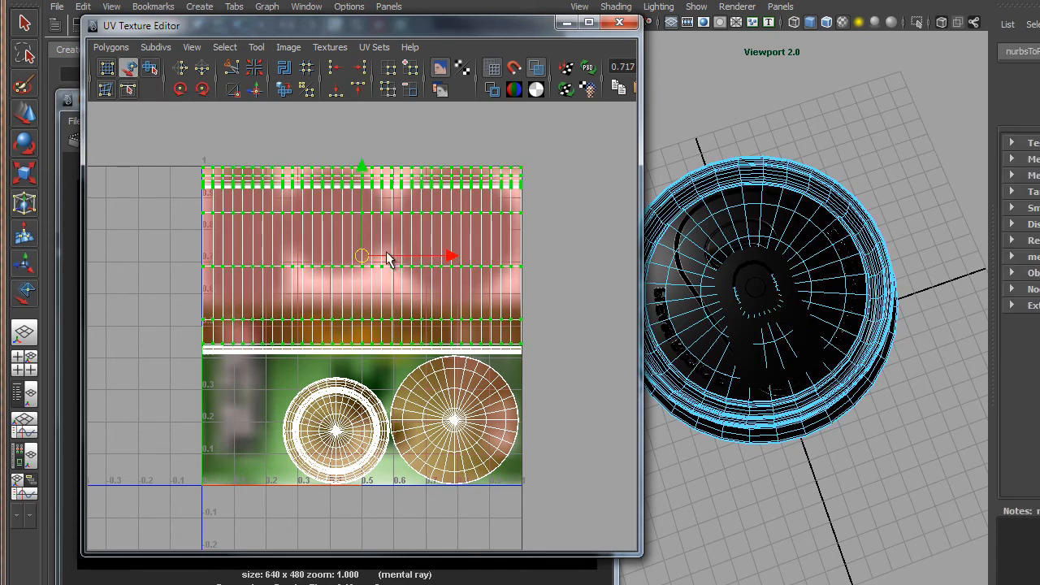
pyautogui.click(181, 71)
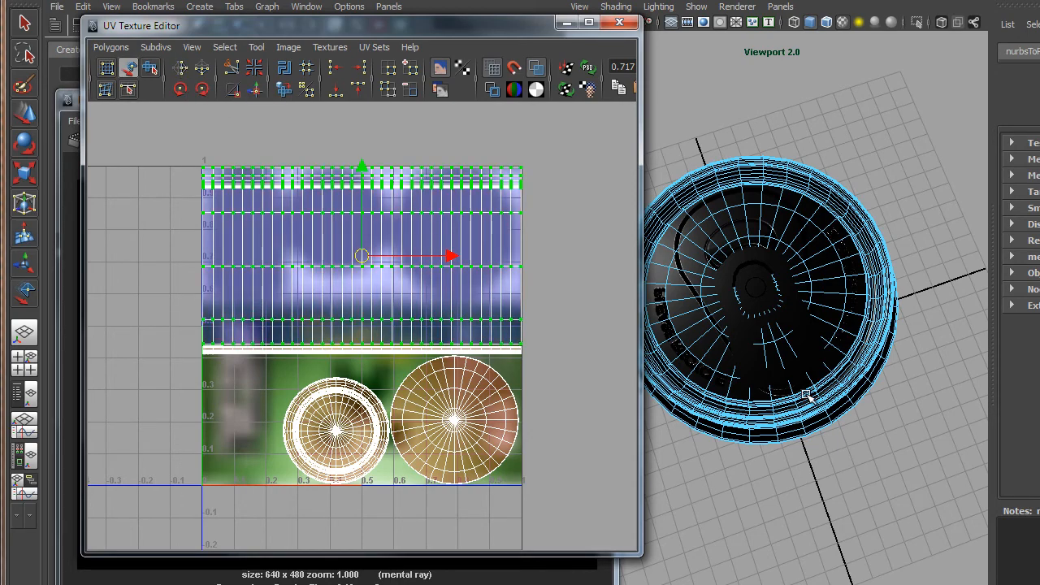
# Flip the UV shells of the can's two circular ends in the U direction, one after the other.
pyautogui.keyDown('alt'); pyautogui.moveTo(809, 398); pyautogui.dragTo(823, 373); pyautogui.keyUp('alt')
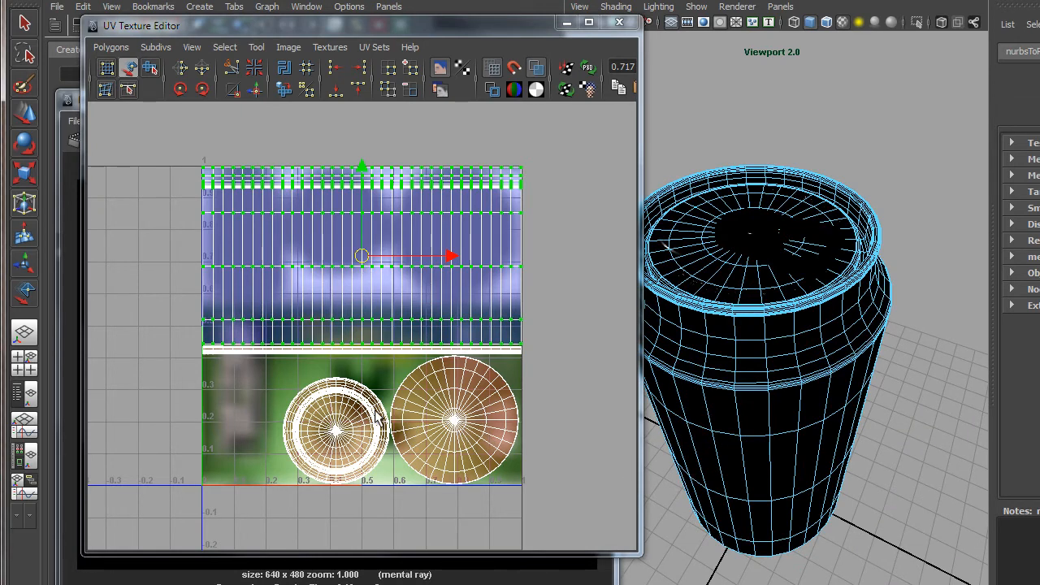
pyautogui.doubleClick(348, 431)
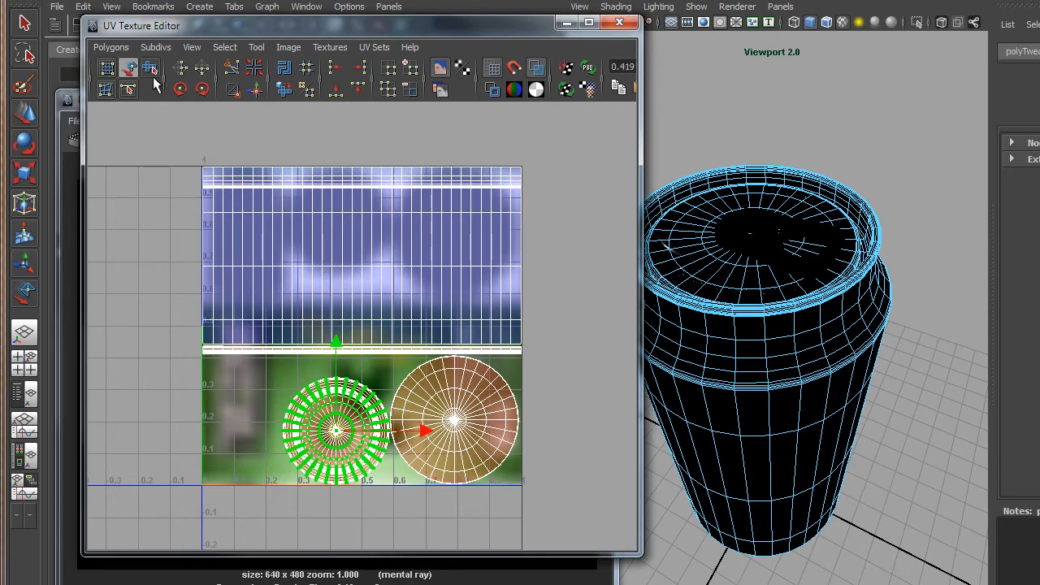
pyautogui.doubleClick(467, 395)
pyautogui.keyDown('alt'); pyautogui.moveTo(808, 360); pyautogui.dragTo(767, 345); pyautogui.keyUp('alt')
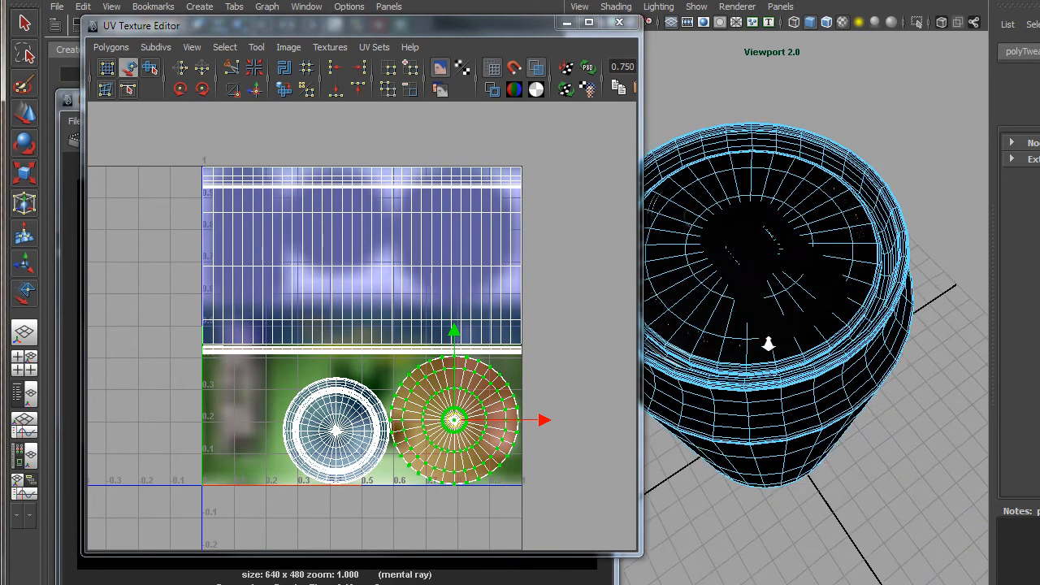
pyautogui.scroll(3, 768, 344)
pyautogui.keyDown('alt'); pyautogui.moveTo(765, 349); pyautogui.dragTo(821, 376, button='middle'); pyautogui.keyUp('alt')
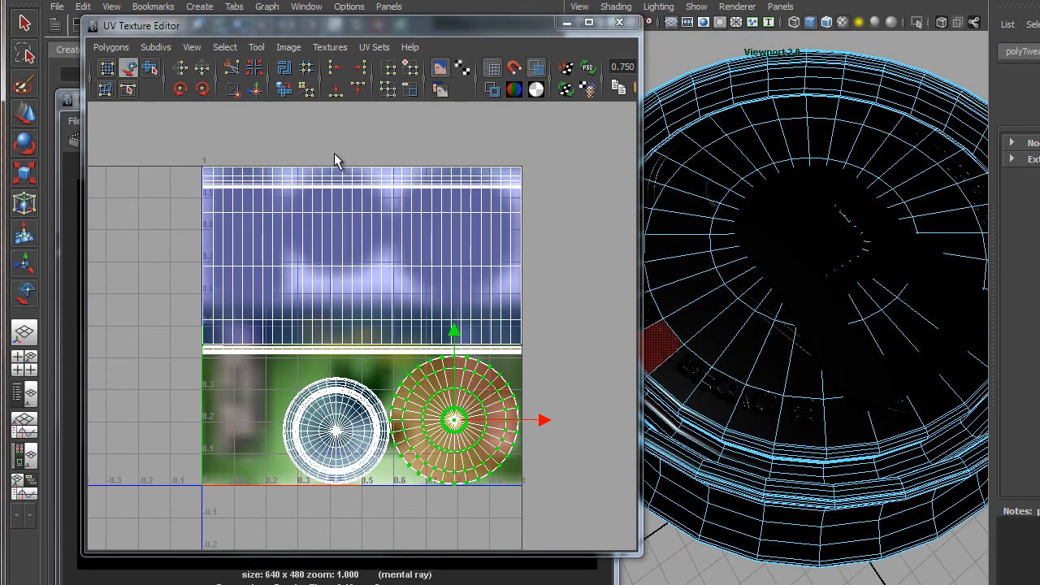
pyautogui.click(186, 70)
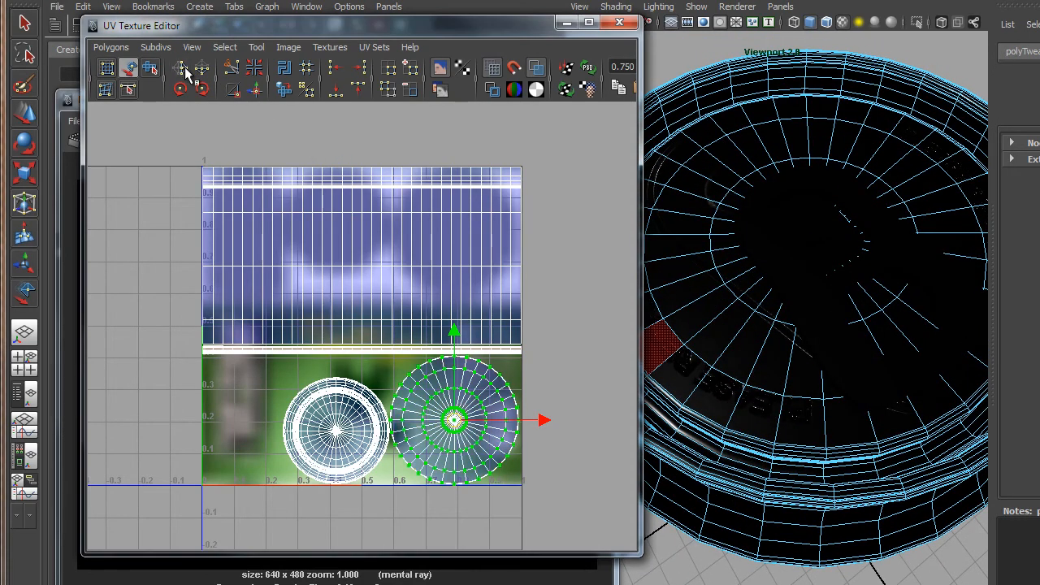
# Select the narrow UV strip beneath the side wall, then return to object selection and close the UV Texture Editor.
pyautogui.keyDown('alt'); pyautogui.moveTo(730, 365); pyautogui.dragTo(756, 302); pyautogui.keyUp('alt')
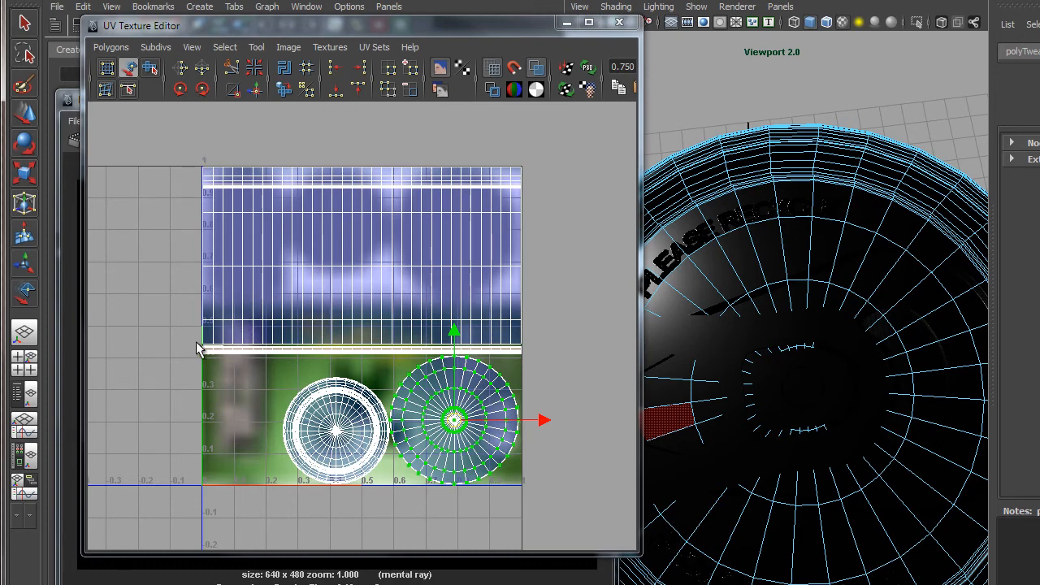
pyautogui.moveTo(190, 364); pyautogui.dragTo(248, 348)
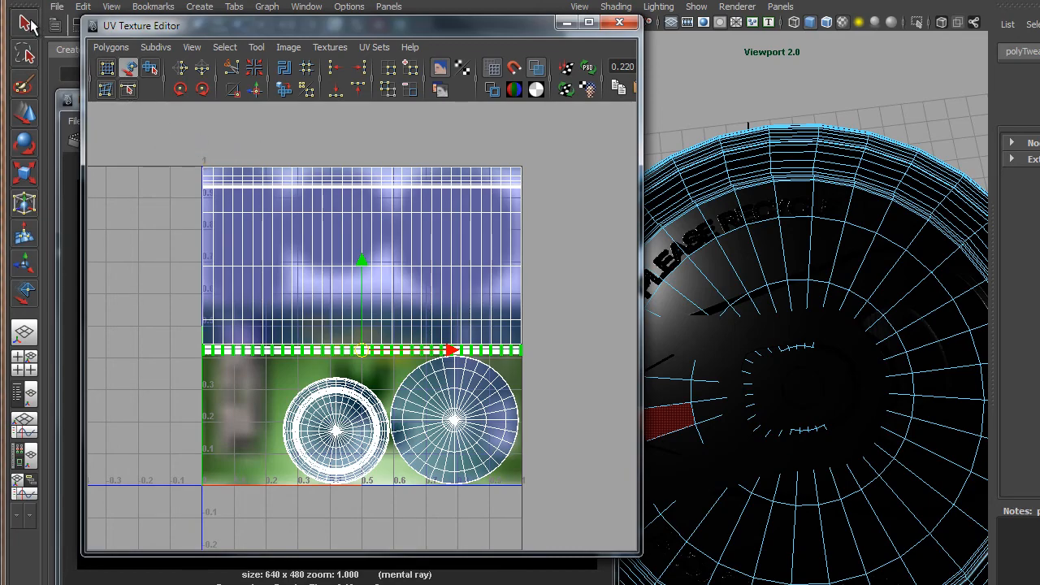
pyautogui.press('q')
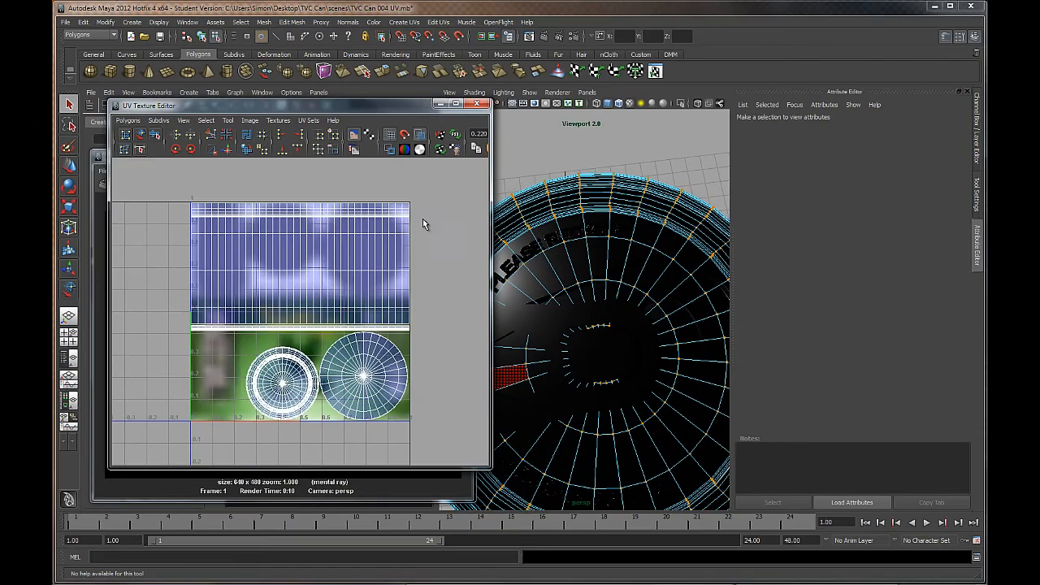
pyautogui.moveTo(552, 231); pyautogui.dragTo(582, 217, button='right')
pyautogui.click(478, 104)
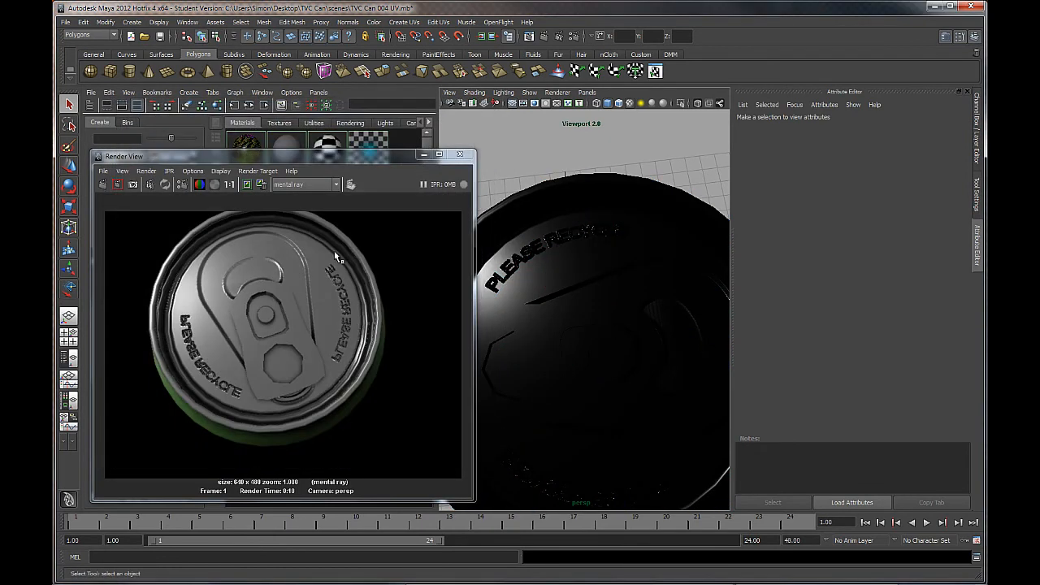
# Render the lid close up, then close the Render View and select the whole can body.
pyautogui.click(104, 186)
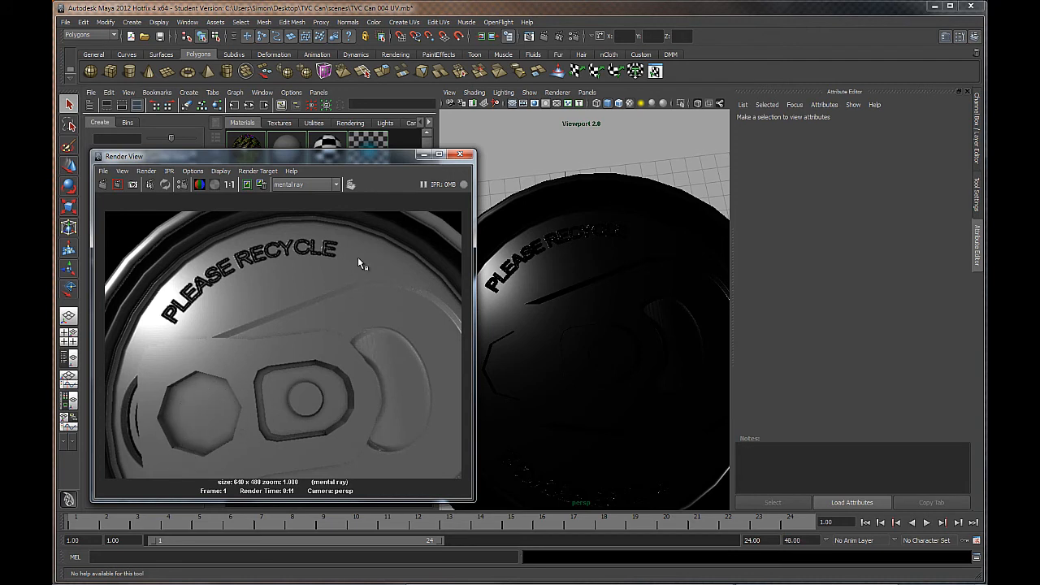
pyautogui.click(459, 154)
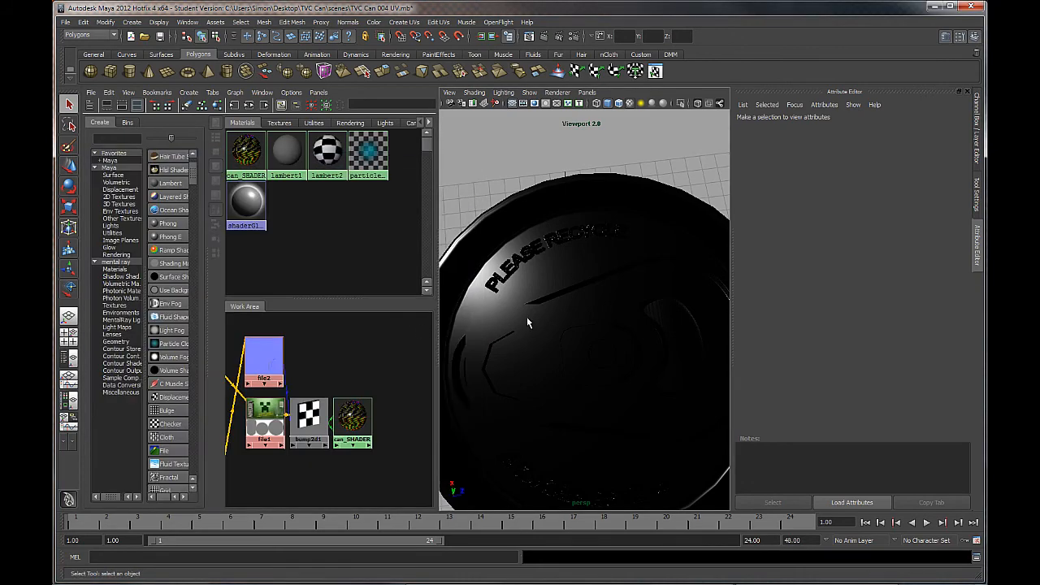
pyautogui.click(525, 269)
pyautogui.scroll(-10, 526, 268)
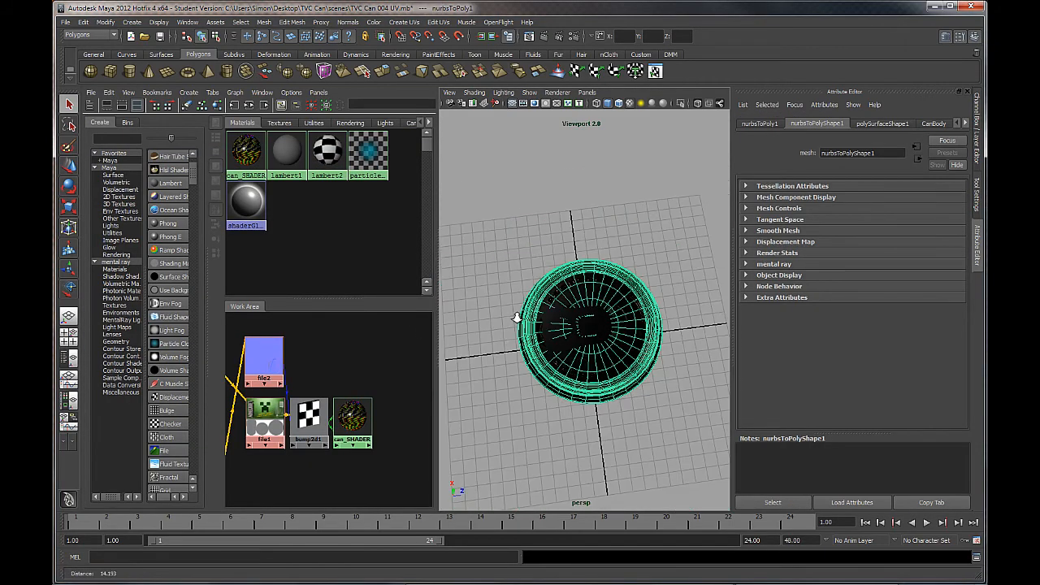
pyautogui.keyDown('alt'); pyautogui.moveTo(520, 325); pyautogui.dragTo(574, 183); pyautogui.keyUp('alt')
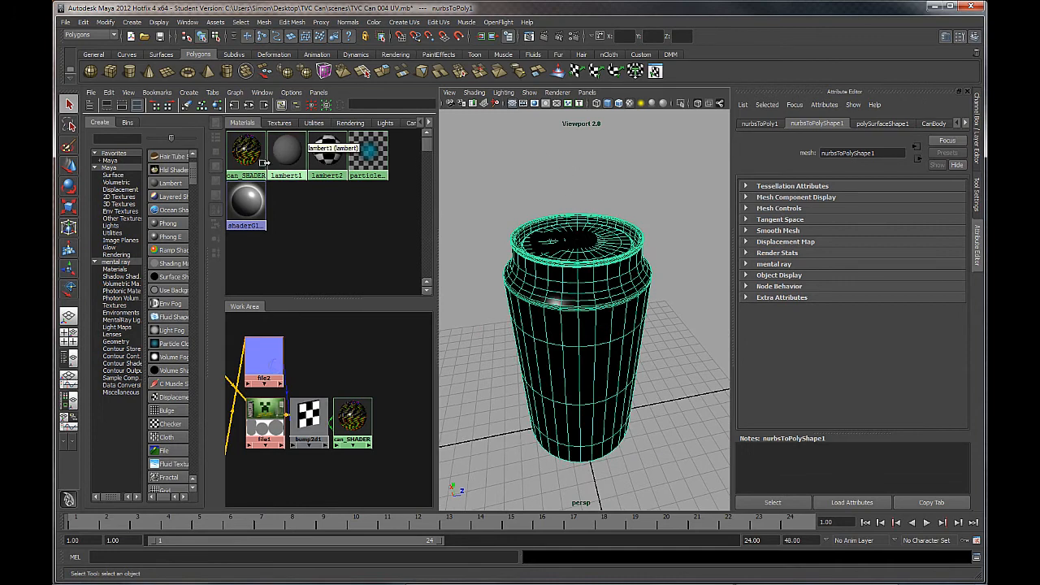
# Select can_SHADER, show the Render View, and open the bump2d1 node attributes from the shader's bump mapping connection.
pyautogui.click(246, 163)
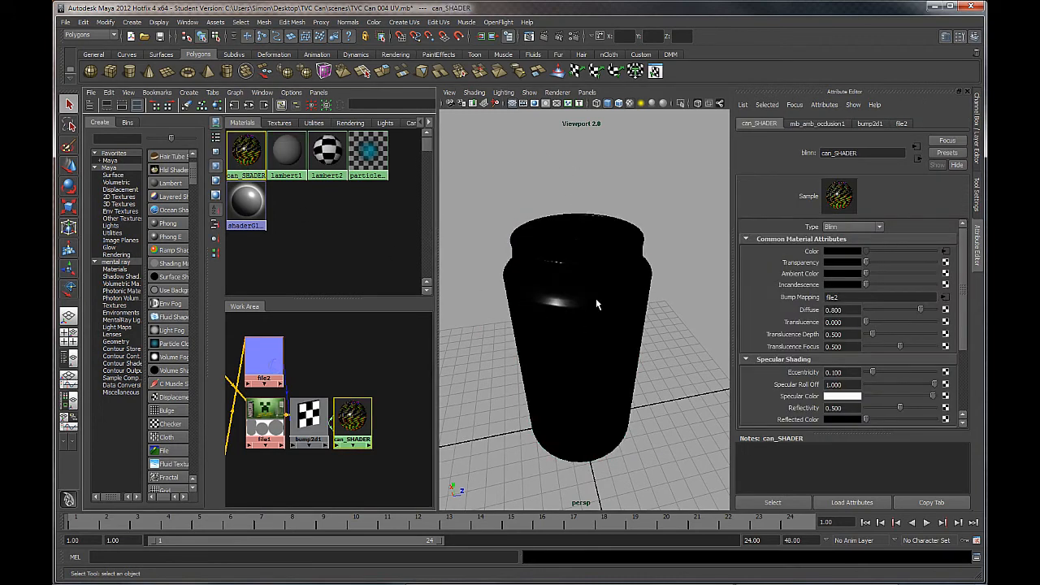
pyautogui.keyDown('alt'); pyautogui.moveTo(626, 293); pyautogui.dragTo(609, 322); pyautogui.keyUp('alt')
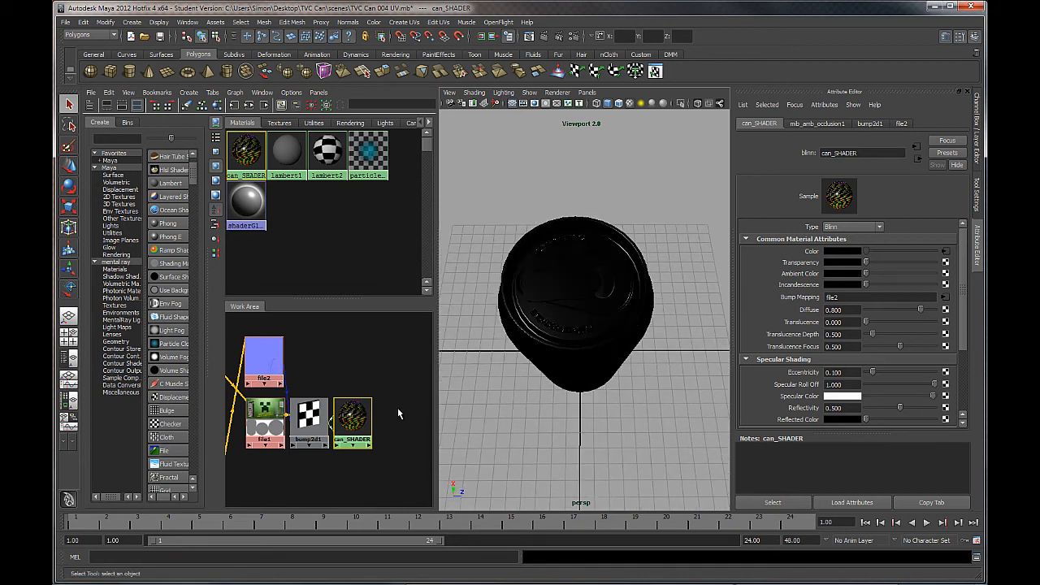
pyautogui.click(529, 36)
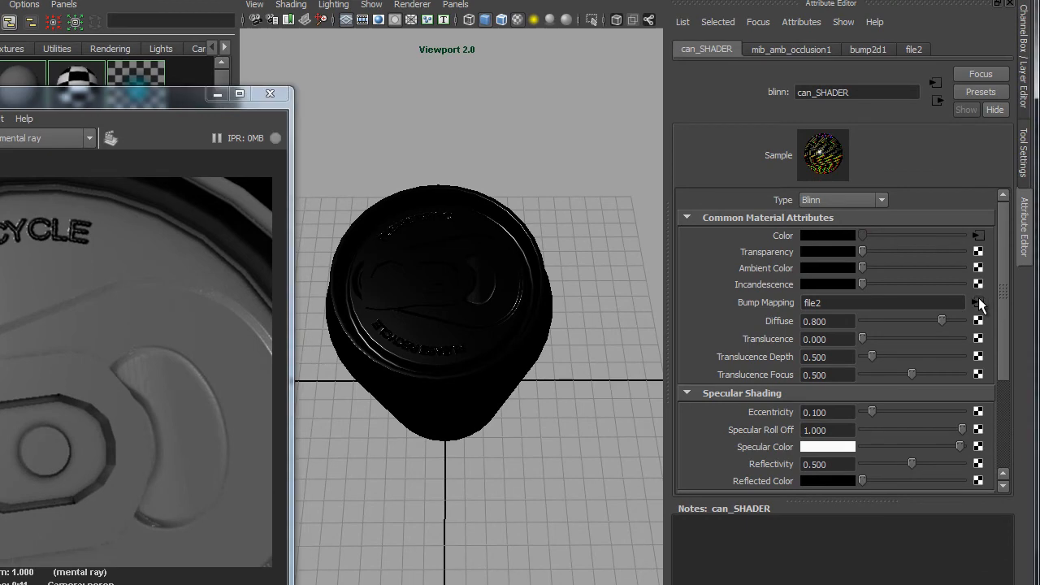
pyautogui.click(977, 302)
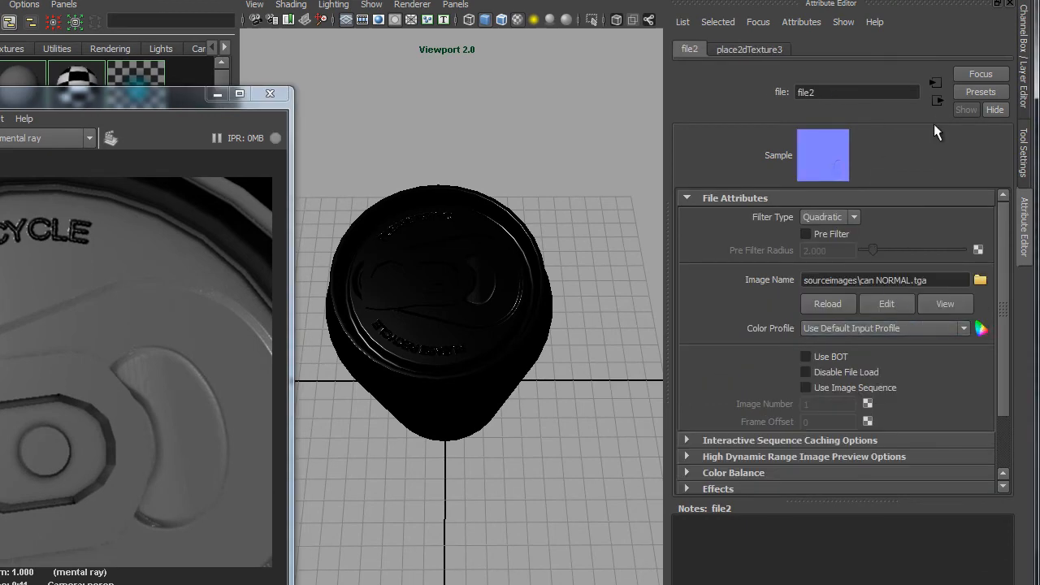
pyautogui.click(938, 100)
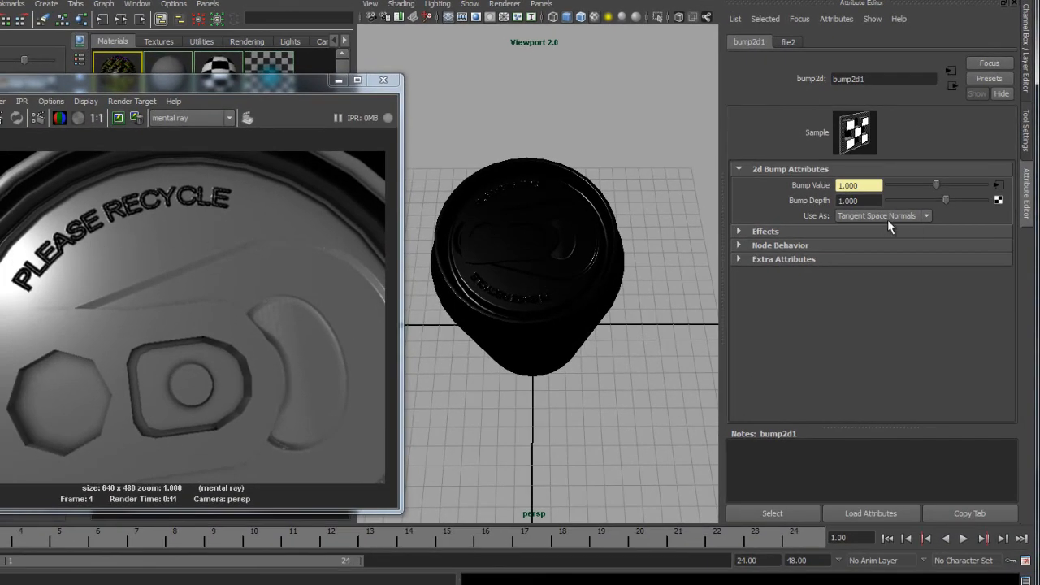
# Set the bump depth of bump2d1 to 0.1 and render the can from above.
pyautogui.click(863, 200)
pyautogui.write('0.1')
pyautogui.press('Return')
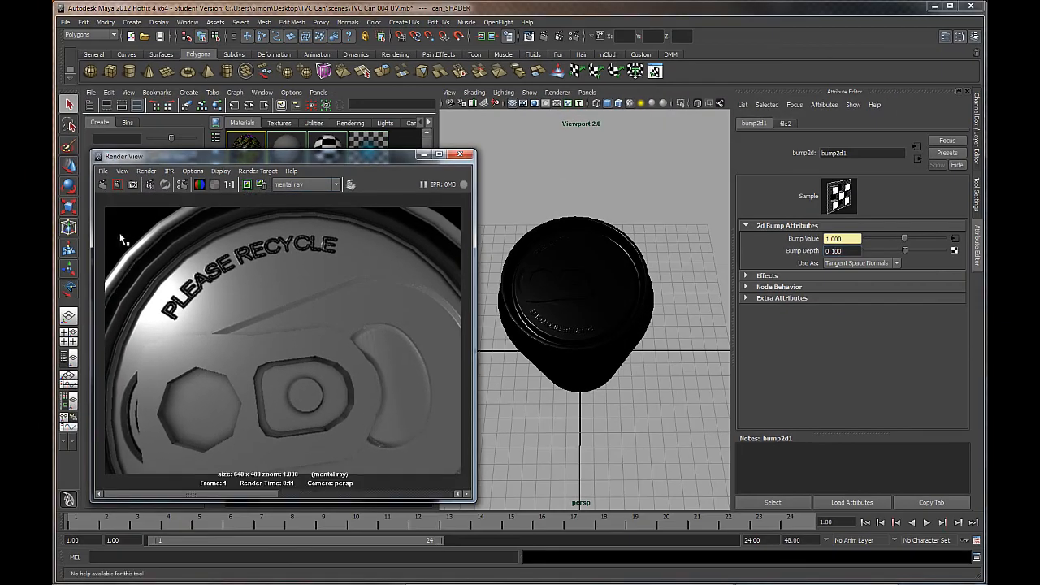
pyautogui.click(102, 183)
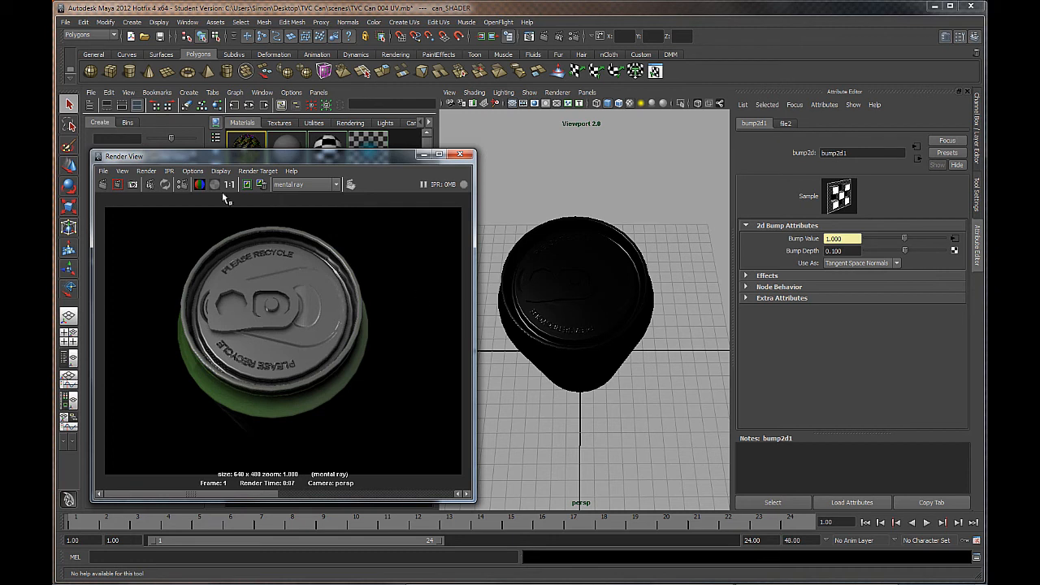
# Keep the rendered image, set the bump depth of bump2d1 to 1 and render again for comparison.
pyautogui.click(248, 185)
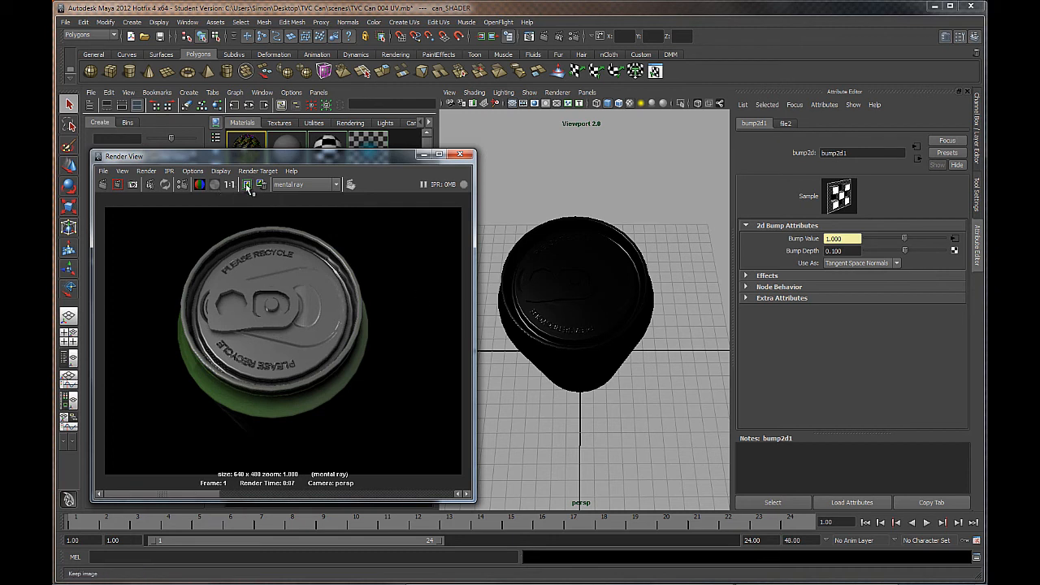
pyautogui.moveTo(850, 251); pyautogui.dragTo(800, 259)
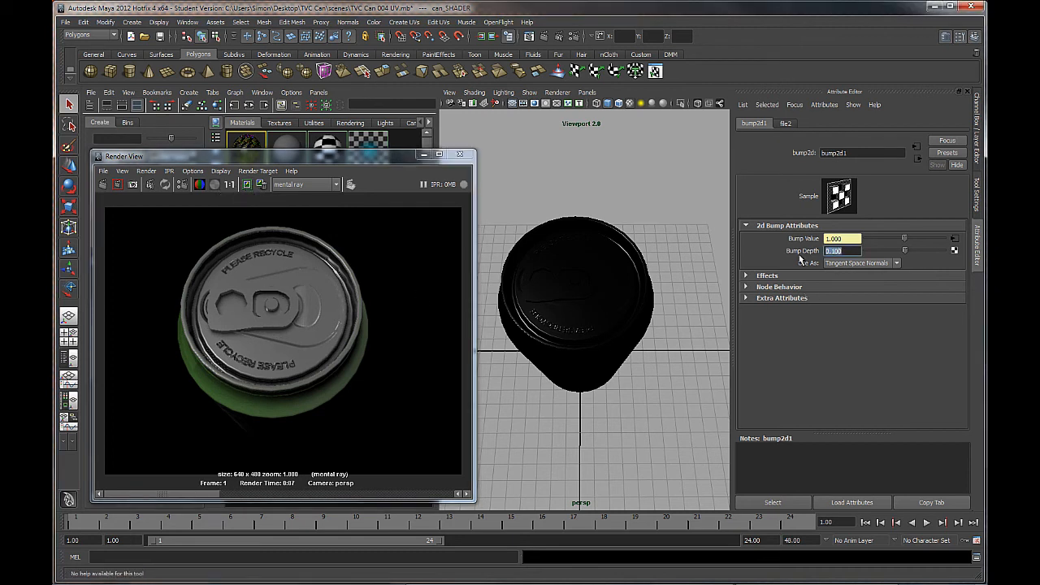
pyautogui.write('1')
pyautogui.press('Return')
pyautogui.click(203, 495)
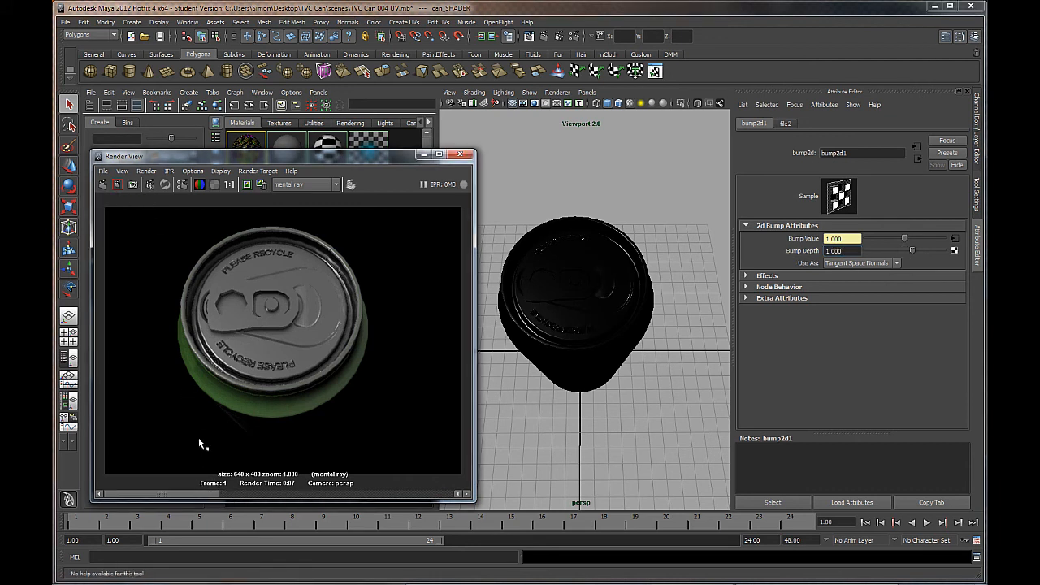
pyautogui.click(117, 184)
# Set the bump depth of bump2d1 to 0 and render the can again.
pyautogui.click(843, 250)
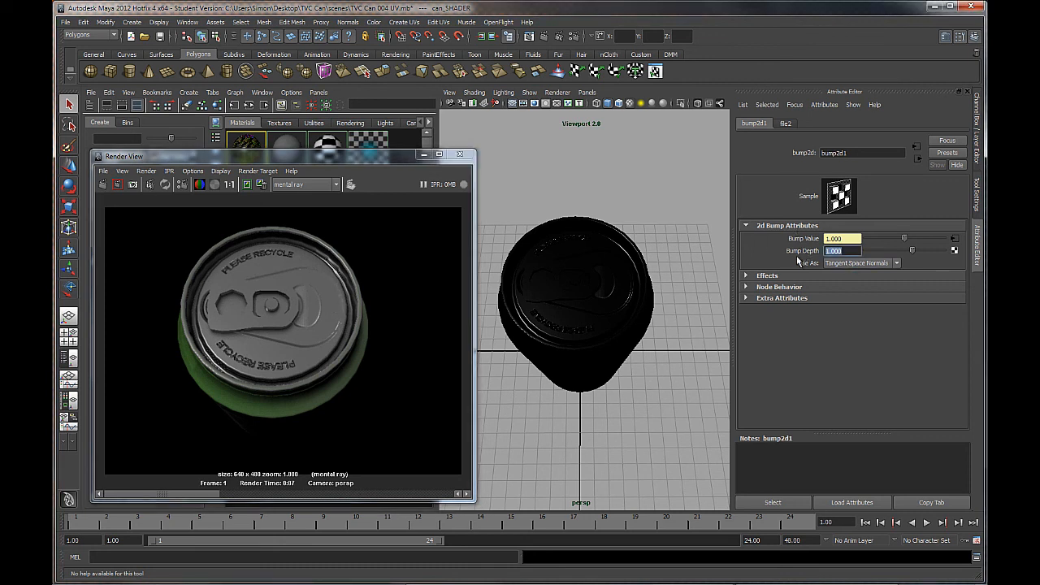
pyautogui.write('0')
pyautogui.press('Return')
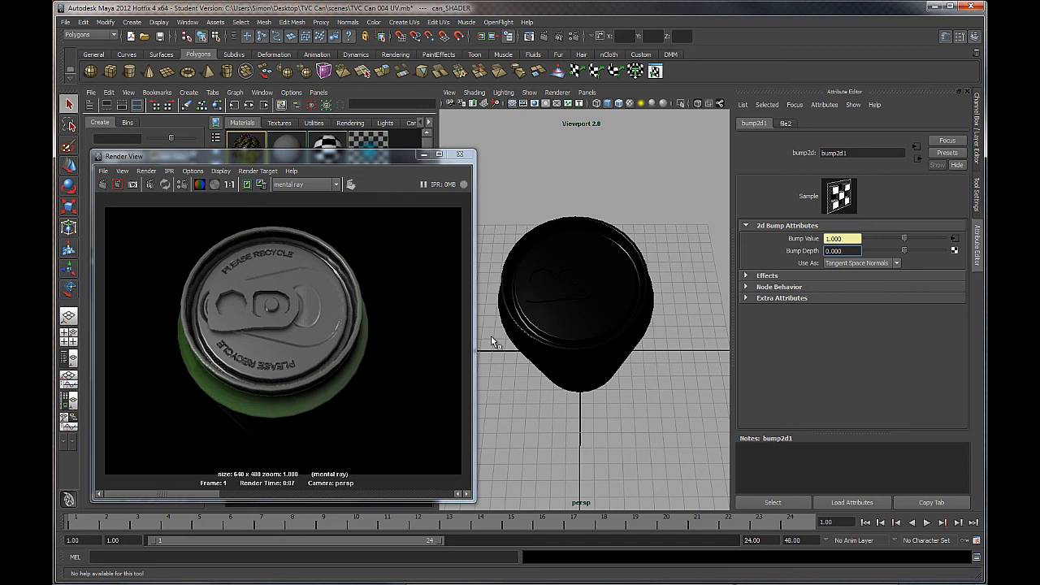
pyautogui.click(103, 185)
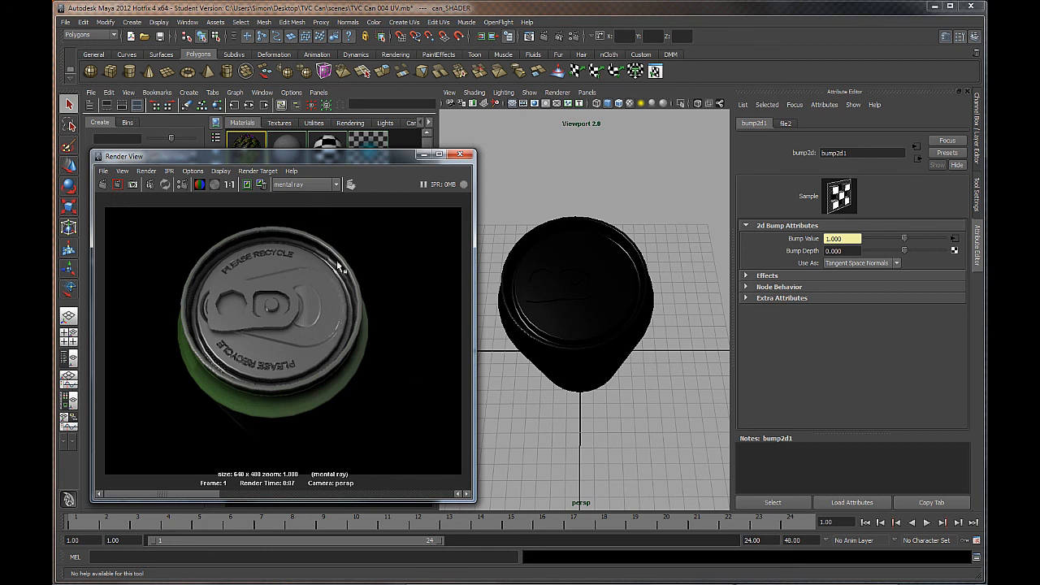
# Restore the bump depth of bump2d1 to 1, close the Render View and view the can from the side.
pyautogui.moveTo(854, 252); pyautogui.dragTo(664, 240)
pyautogui.write('1')
pyautogui.press('Return')
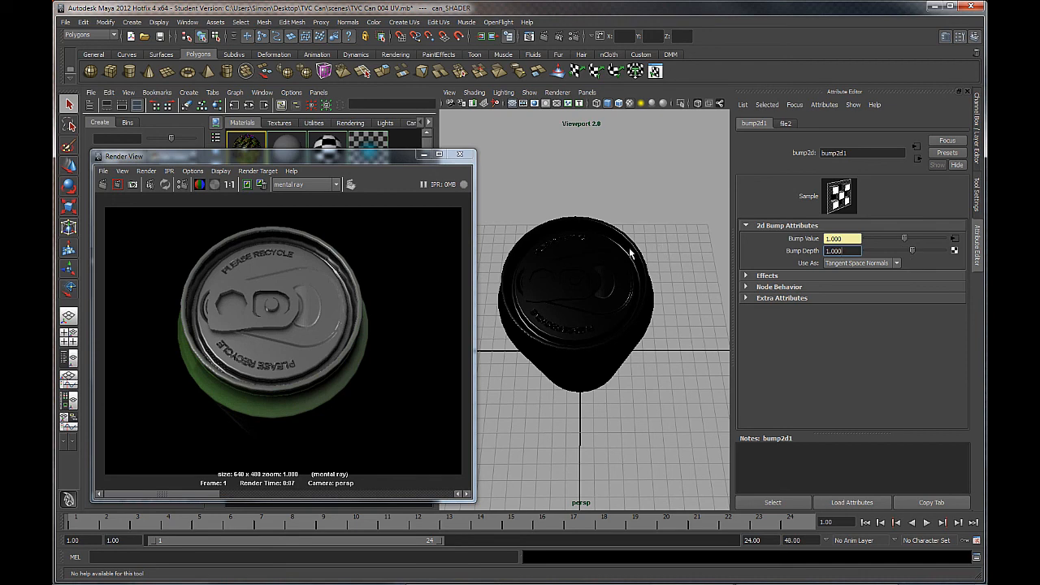
pyautogui.moveTo(375, 158); pyautogui.dragTo(395, 165)
pyautogui.click(480, 161)
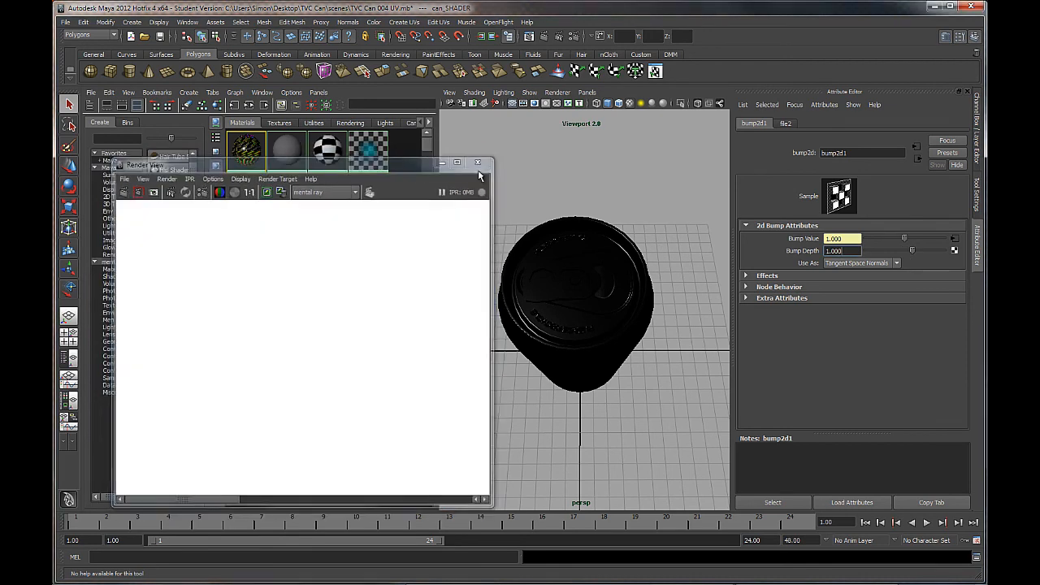
pyautogui.keyDown('alt'); pyautogui.moveTo(537, 329); pyautogui.dragTo(601, 301); pyautogui.keyUp('alt')
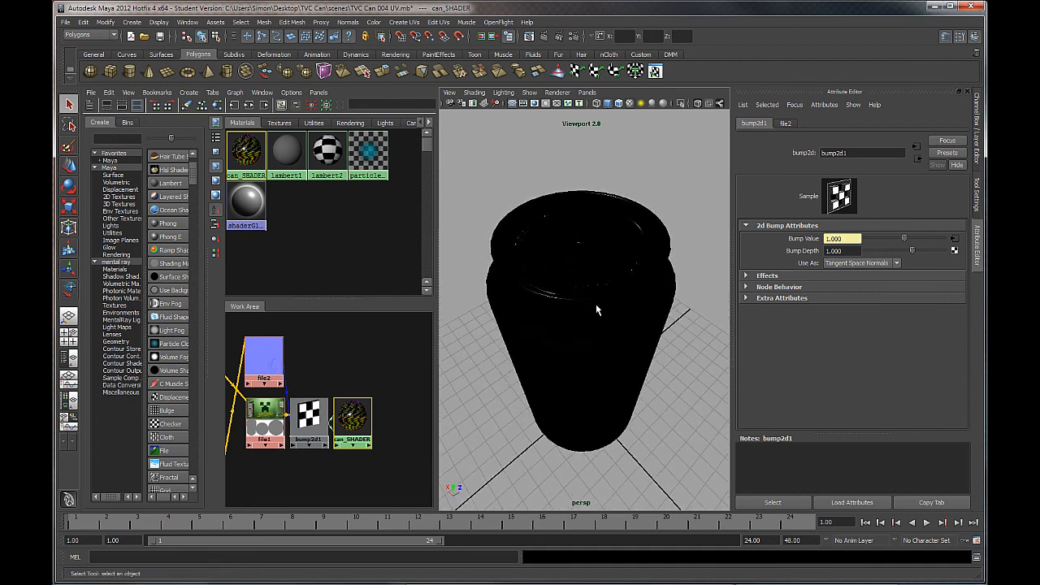